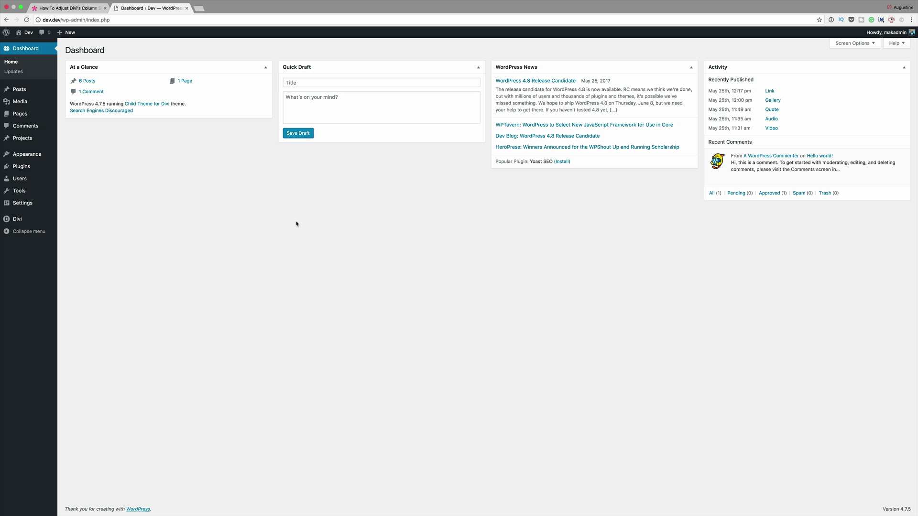
Step: Create a new page titled "Stack" and open it in the Divi Visual Builder
mouse_move(27, 117)
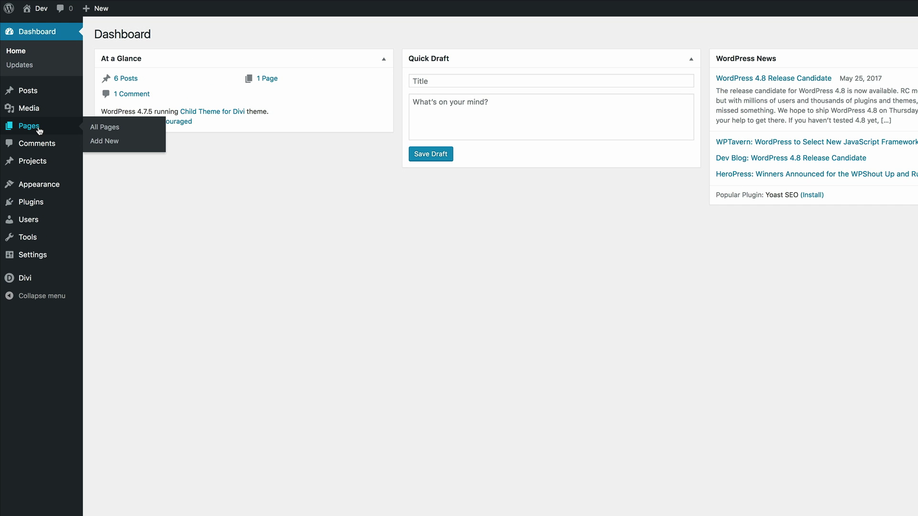
click(112, 142)
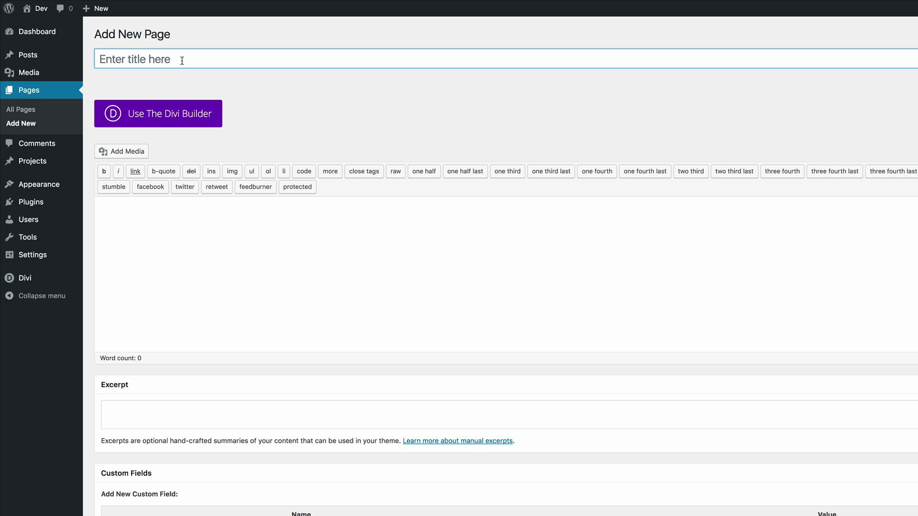
click(183, 61)
text(Stack)
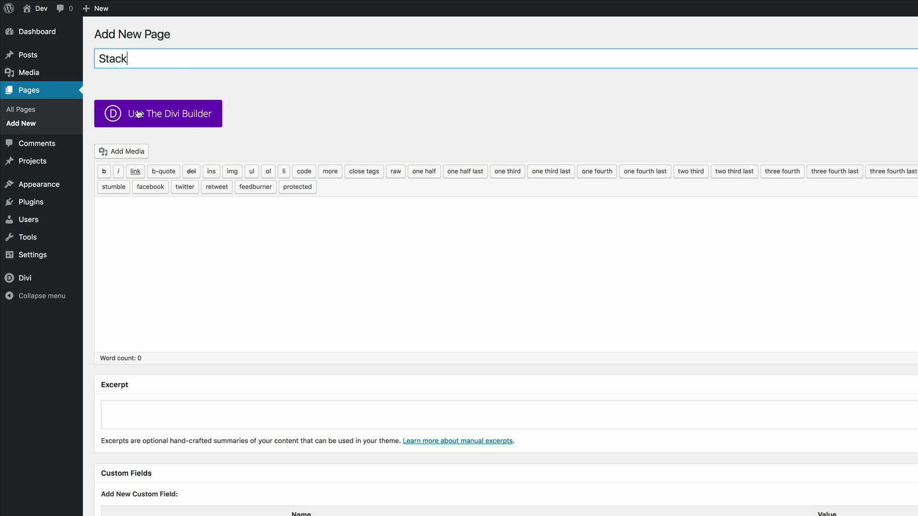
click(188, 118)
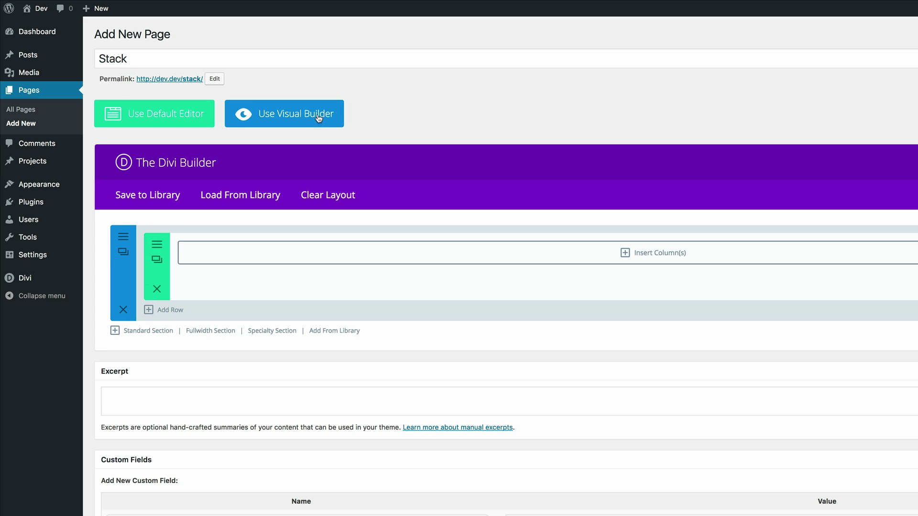
click(317, 118)
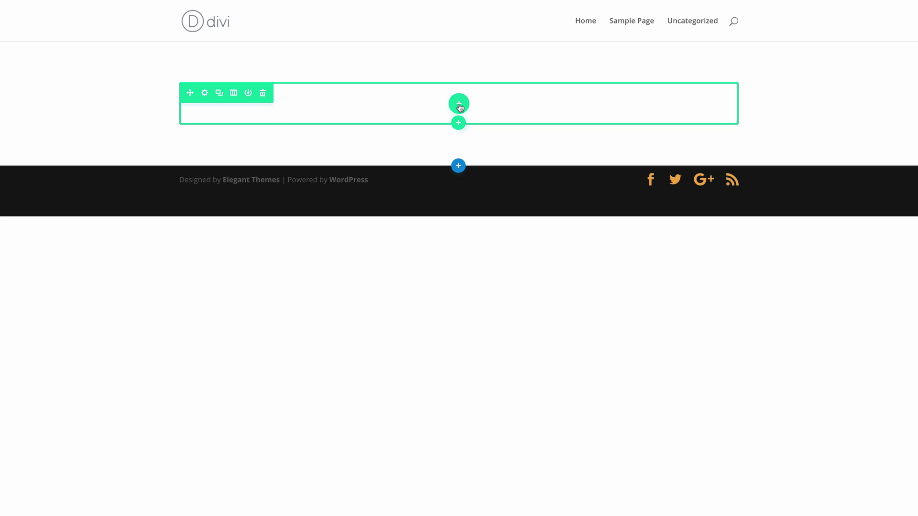
Step: Give the empty row two equal columns and insert an Image module in the first column
click(459, 105)
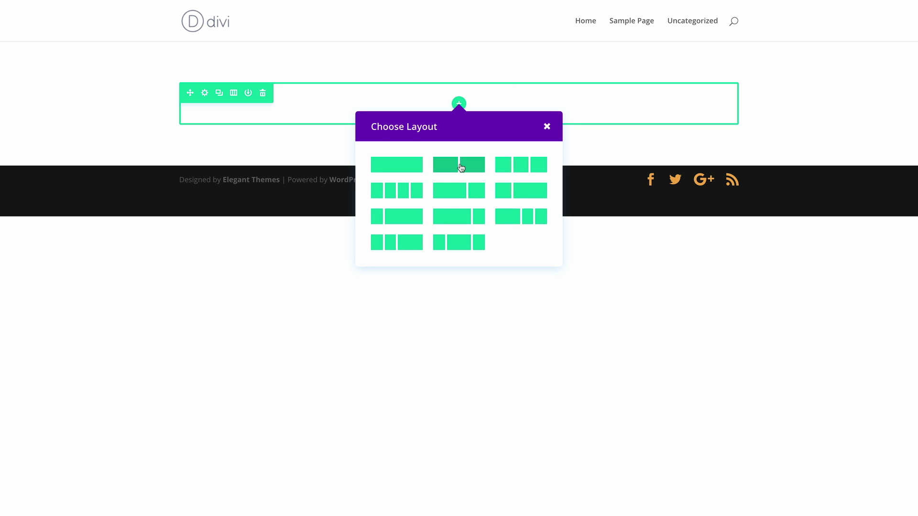
click(461, 167)
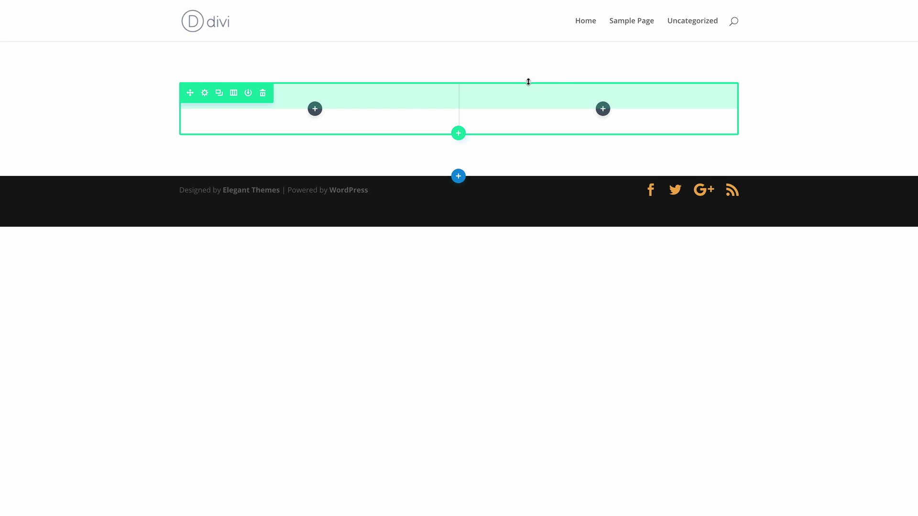
click(315, 110)
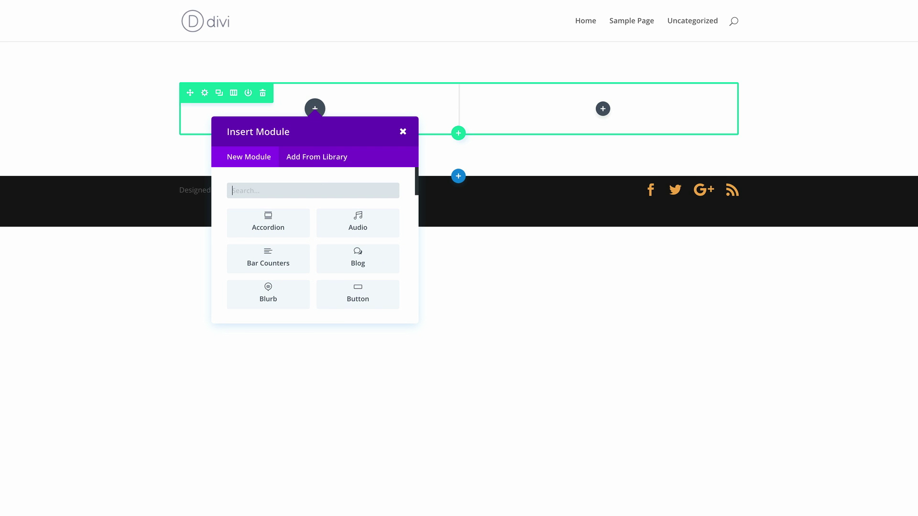
text(ima)
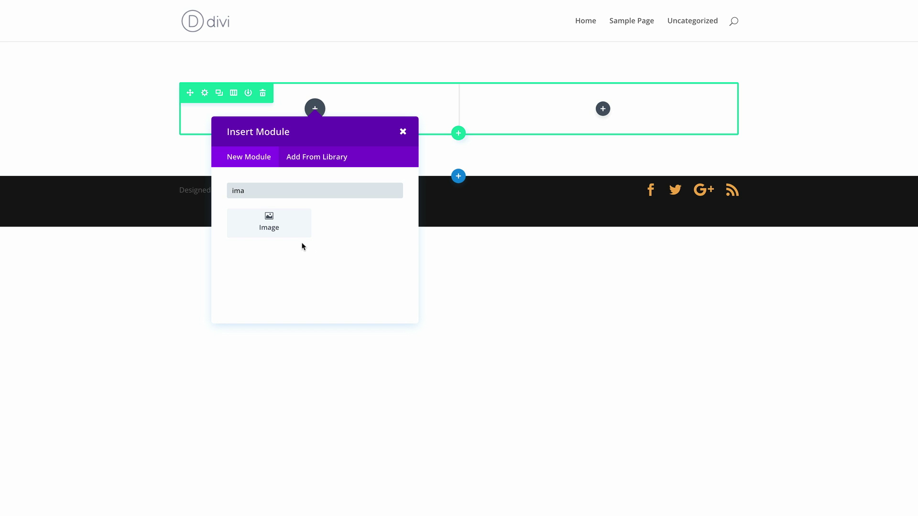
click(279, 226)
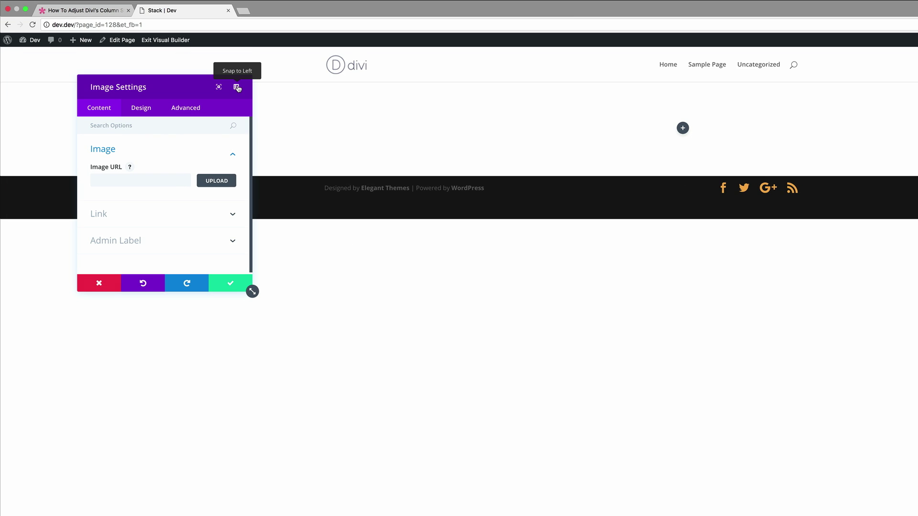
Step: Dock the image settings to the side, upload mug.jpg from the Desktop as the module's image, and save the module
click(237, 88)
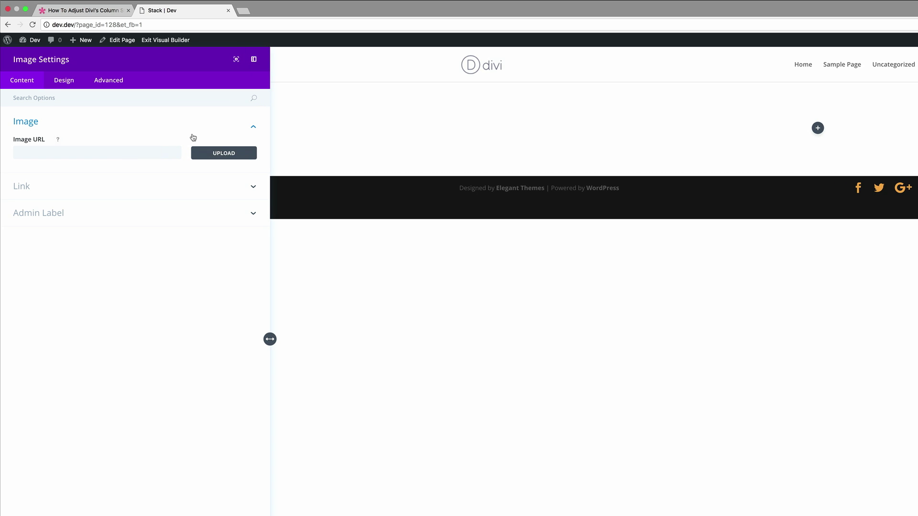
click(221, 154)
click(47, 76)
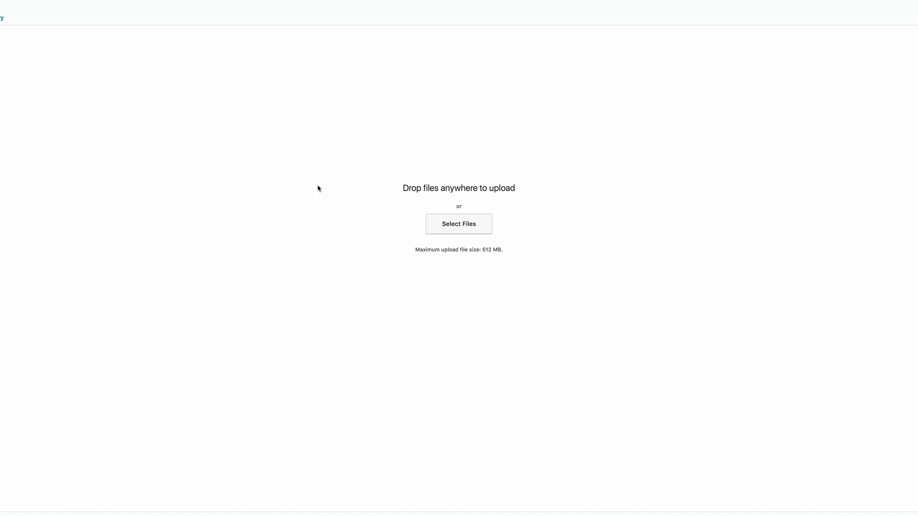
click(464, 228)
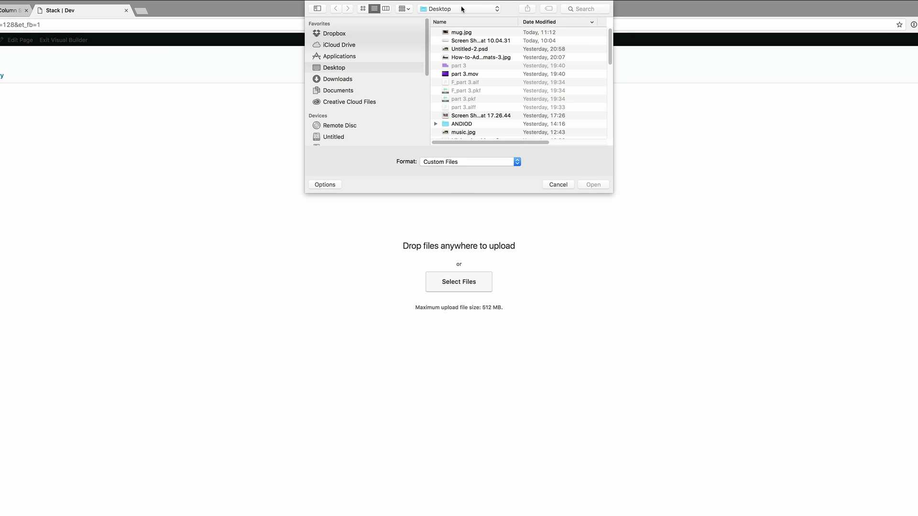
click(462, 33)
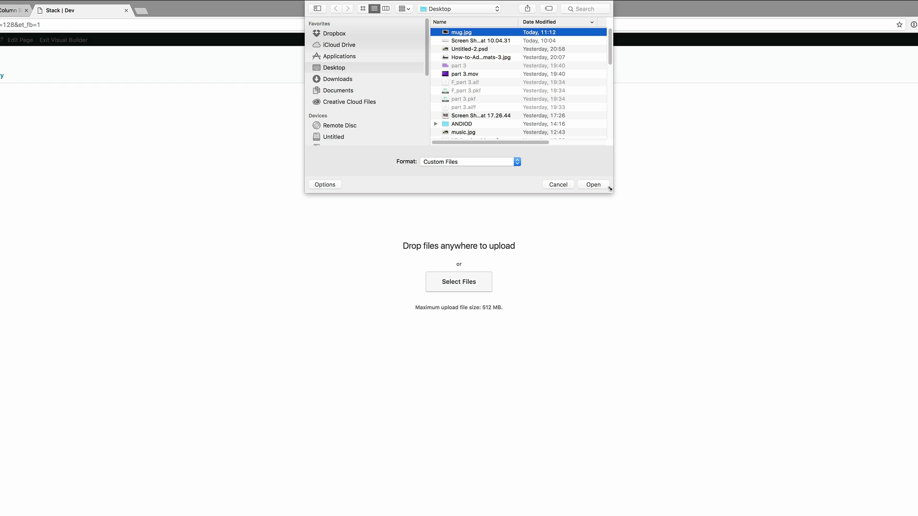
click(594, 185)
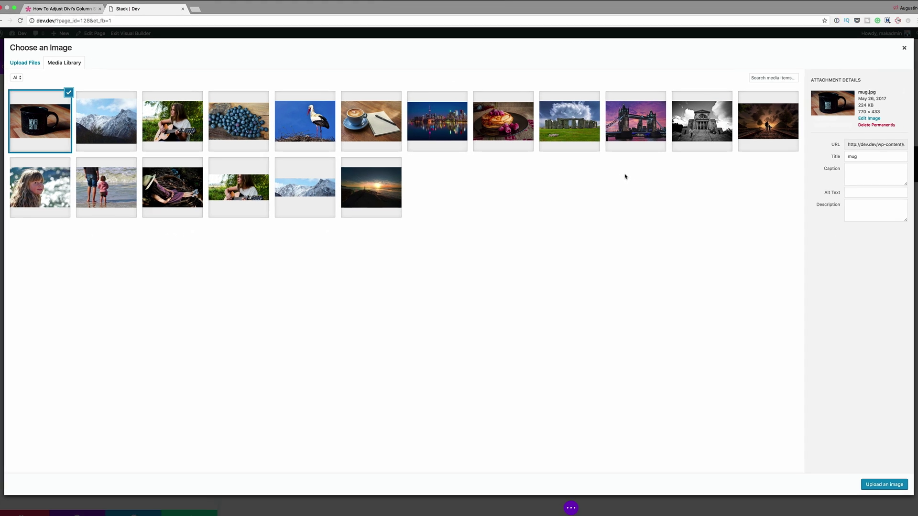
click(873, 478)
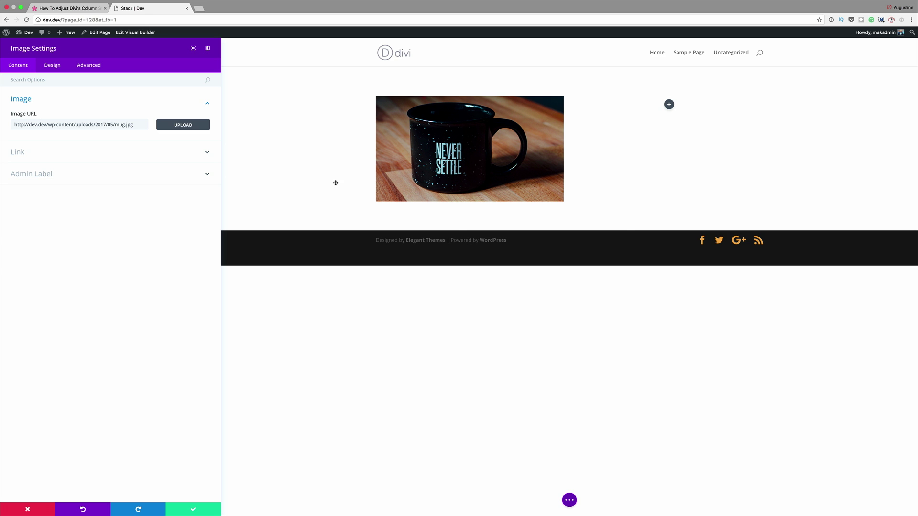
click(193, 509)
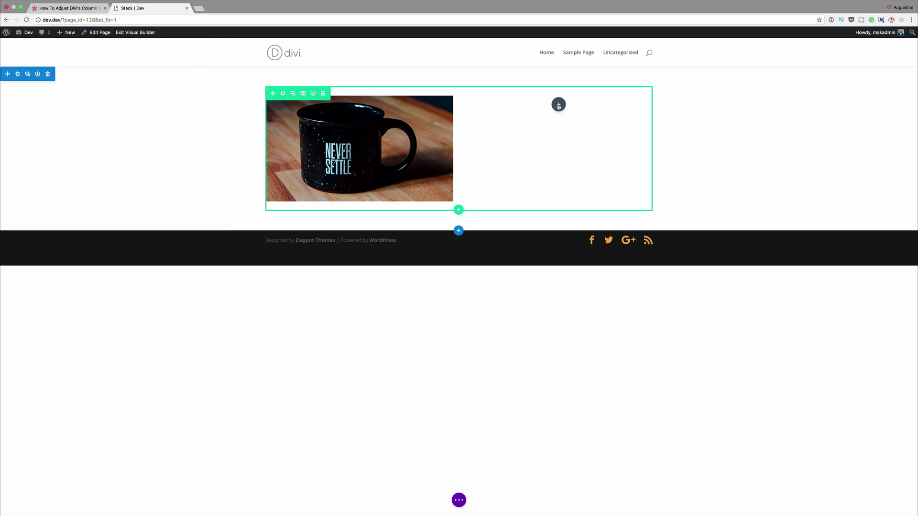
Step: Insert a Text module in the second column and fill it with several paragraphs of Lorem ipsum placeholder text
click(559, 105)
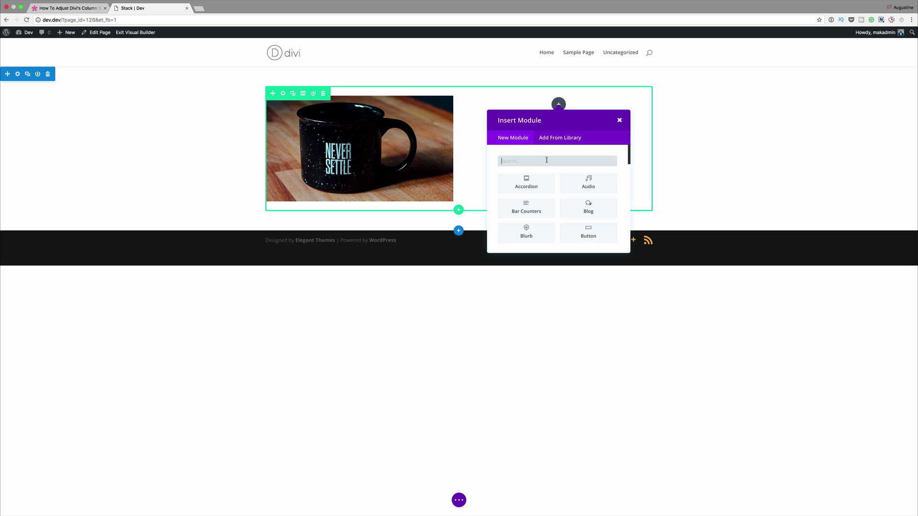
text(tex)
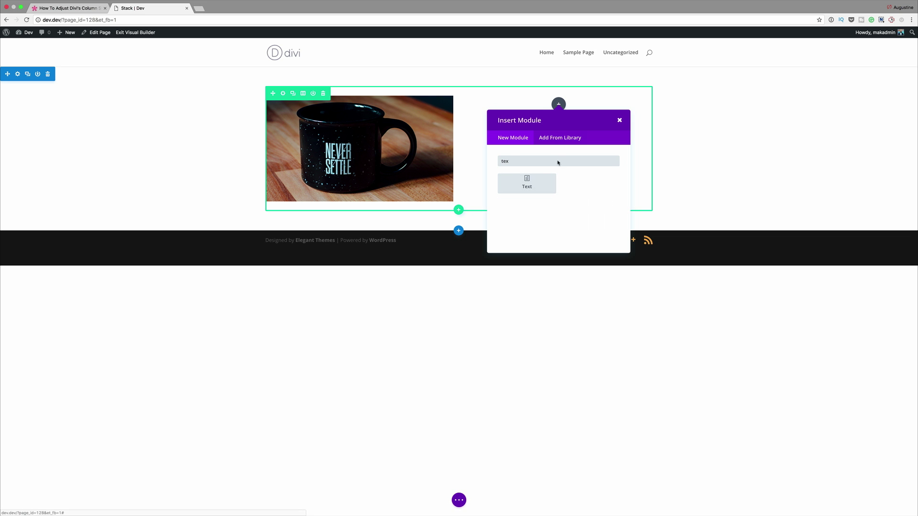
click(531, 182)
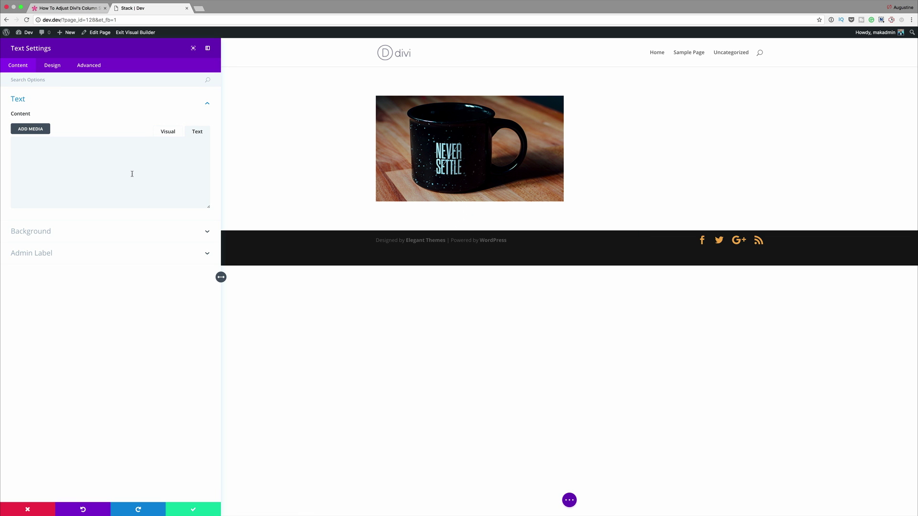
text(Lorem ipsum dolor sit amet, consectetuer adipiscing elit. Donec odio. Quisque volutpat mattis eros. Nullam malesuada erat ut turpis. Suspendisse urna nibh, viverra non, semper suscipit, posuere a, pede.  Donec nec justo eget felis facilisis fermentum. Aliquam porttitor mauris sit amet orci. Aenean dignissim pellentesque felis.  Morbi in sem quis dui placerat ornare. Pellentesque odio nisi, euismod in, pharetra a, ultricies in, diam. Sed arcu. Cras consequat.  Praesent dapibus, neque id cursus faucibus, tortor neque egestas augue, eu vulputate magna eros eu erat. Aliquam erat volutpat. Nam dui mi, tincidunt quis, accumsan porttitor, facilisis luctus, metus.)
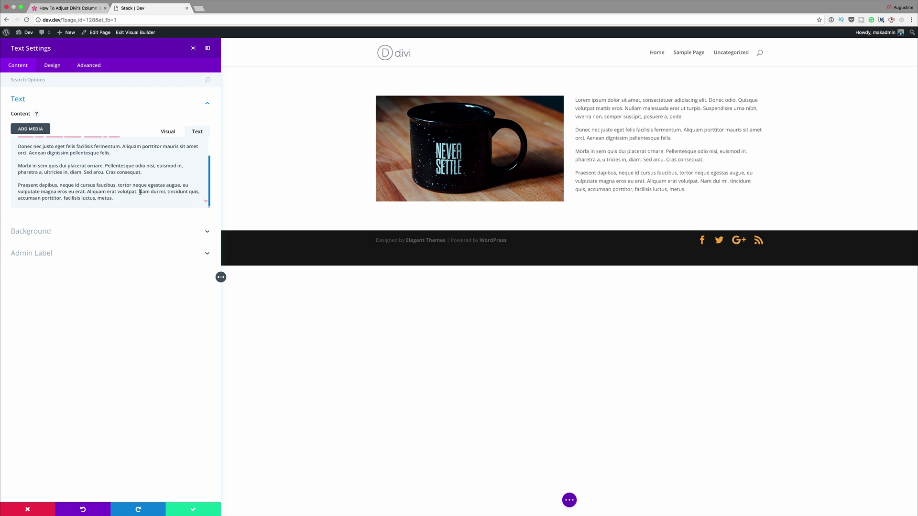
Step: Remove the placeholder's final sentence starting "Nam dui mi", add the line "Heading" above the first paragraph, and save the text module
drag(138, 192, 157, 197)
key(BackSpace)
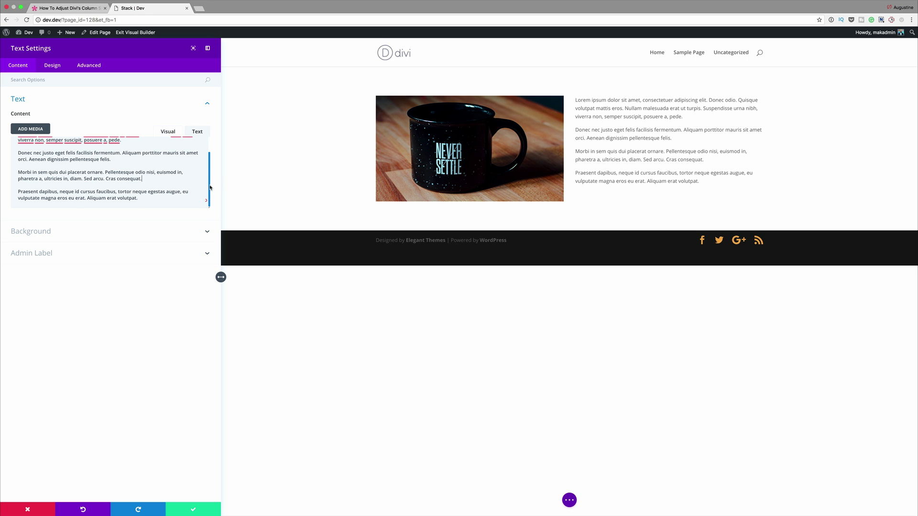
scroll(210, 172, up, 2)
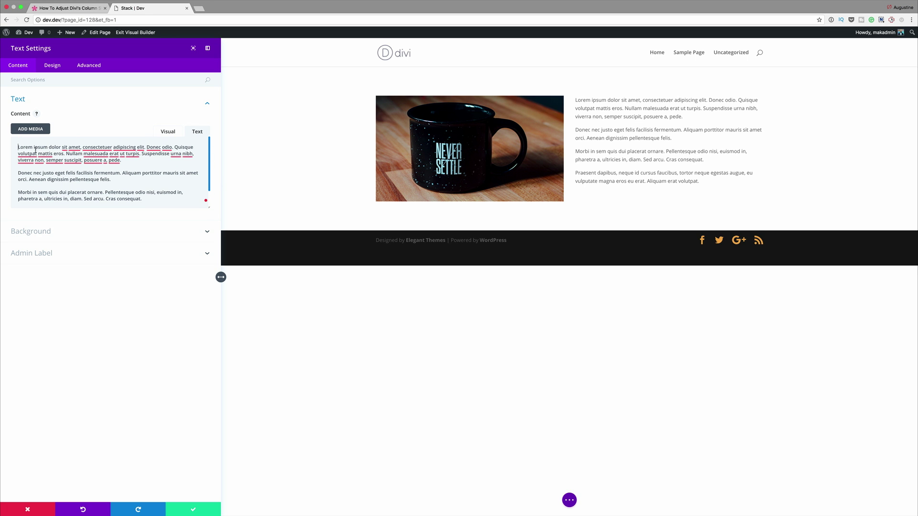
key(Return)
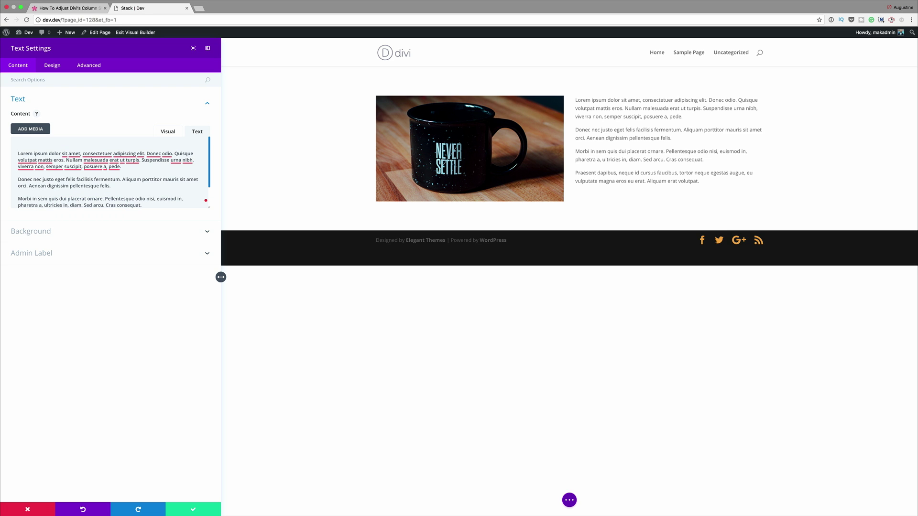
text(Heading)
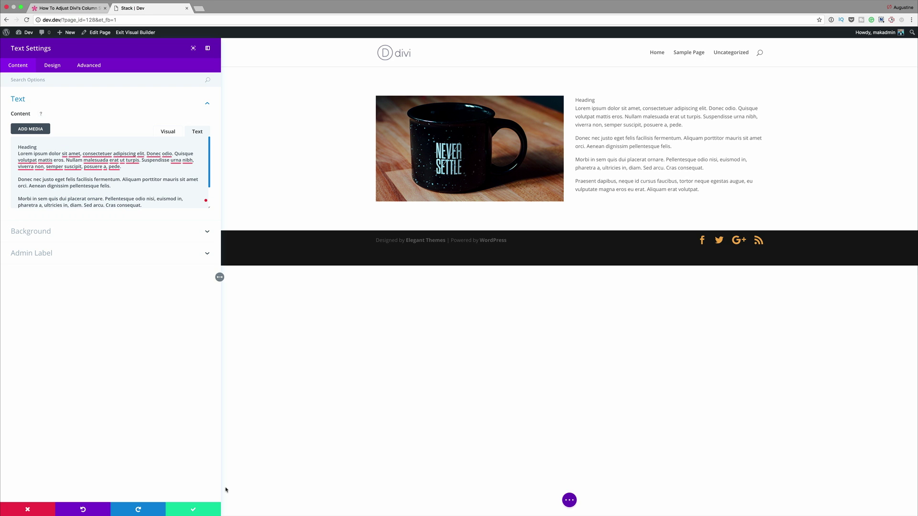
click(194, 510)
Step: Format the word "Heading" above the placeholder text as an H2 heading using inline editing
click(499, 109)
double_click(482, 101)
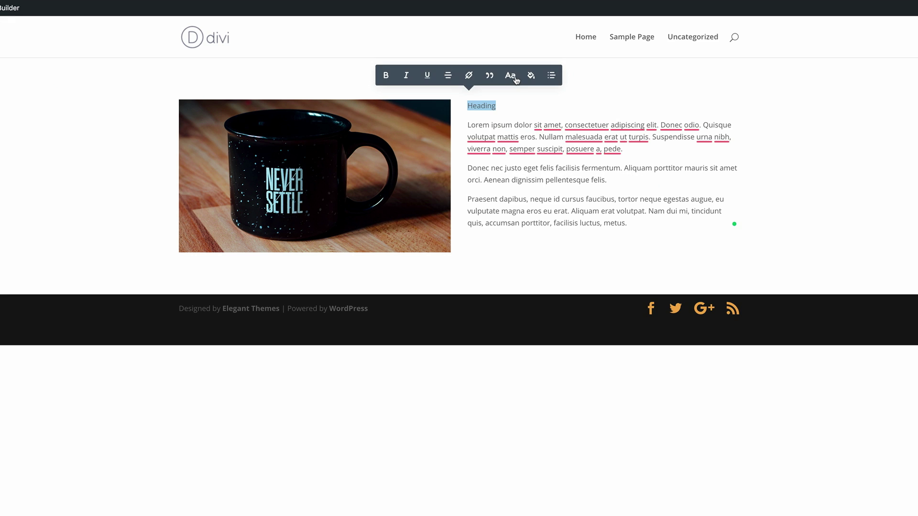
click(497, 80)
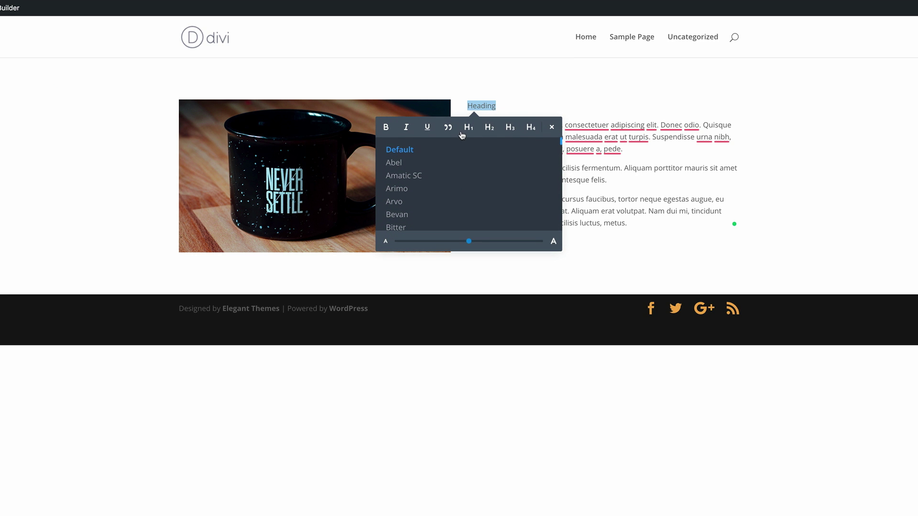
click(490, 128)
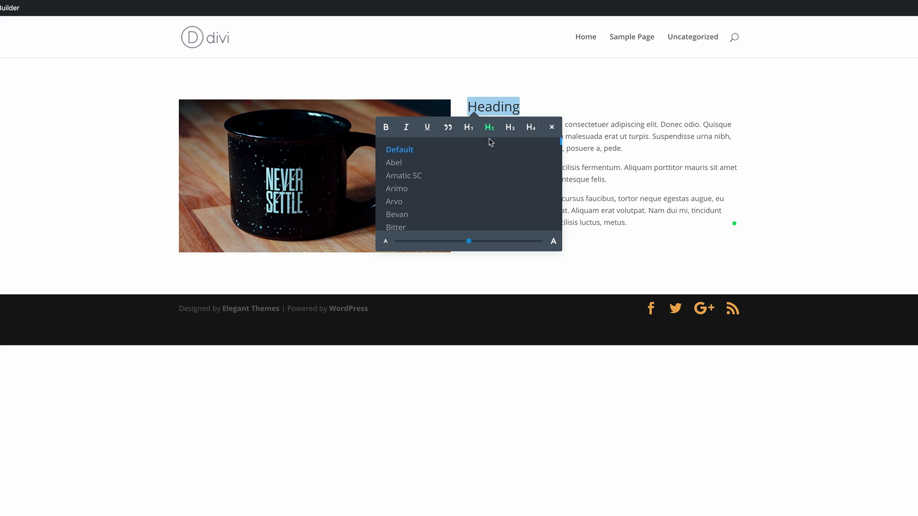
click(883, 125)
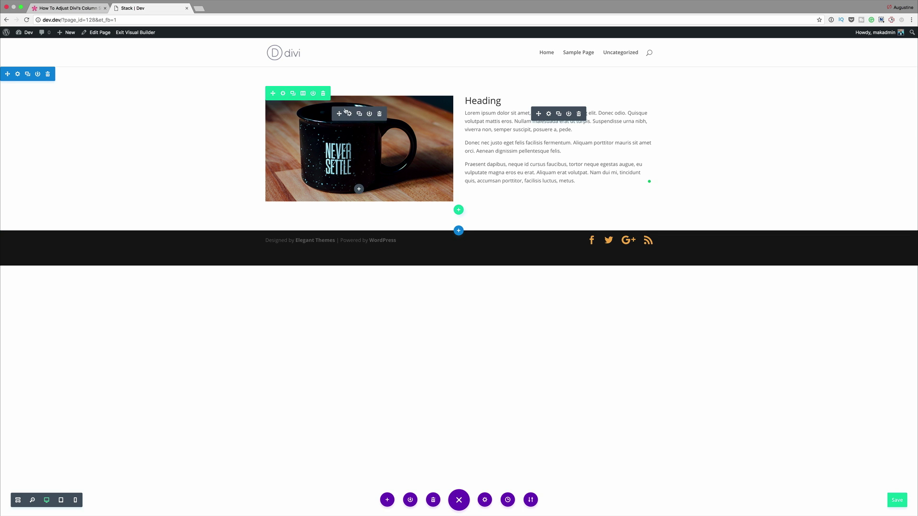
Step: Duplicate the row and swap the copy's modules so the text is in the first column and the mug image in the second
click(293, 94)
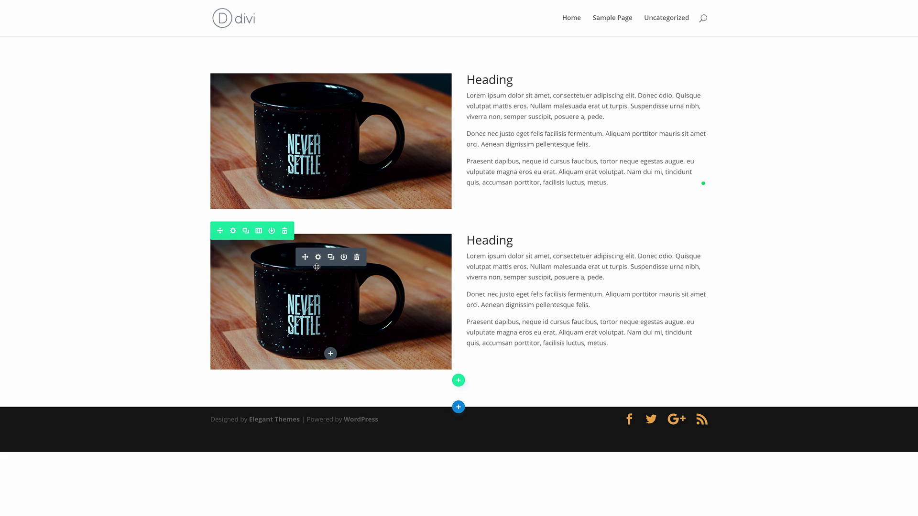
drag(305, 257, 597, 251)
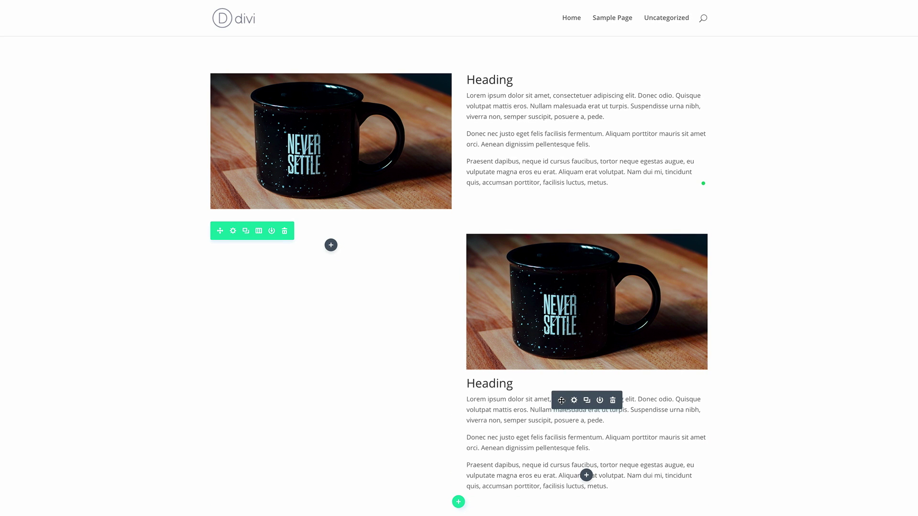
drag(561, 400, 378, 284)
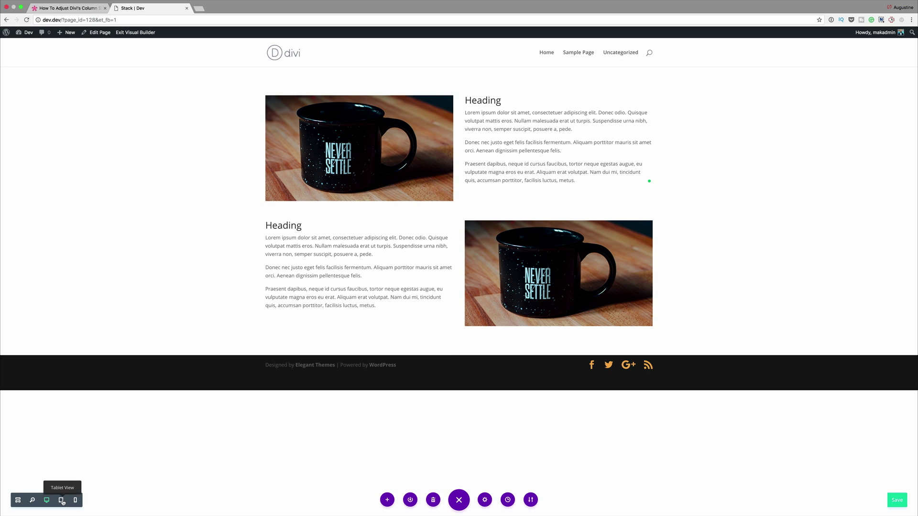
Step: Preview the page in tablet view to check how the two rows' columns stack, and return to desktop view
click(62, 501)
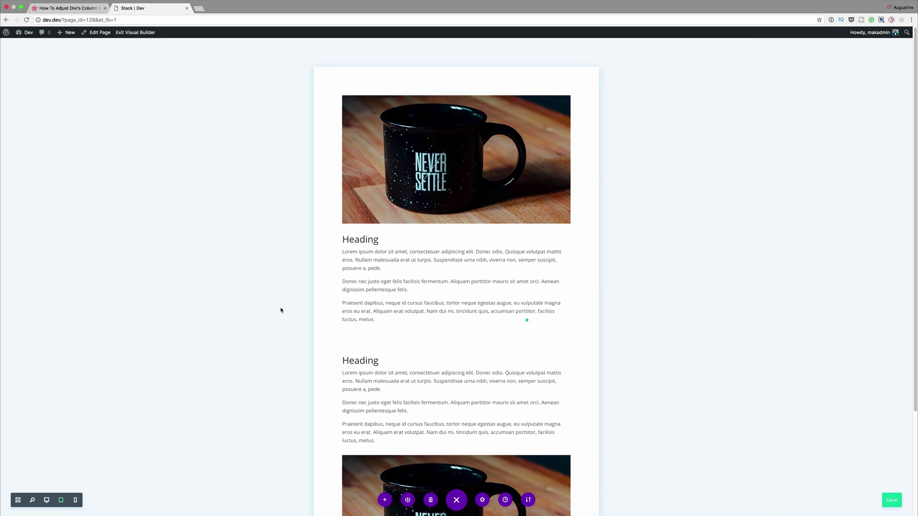
scroll(333, 295, down, 1)
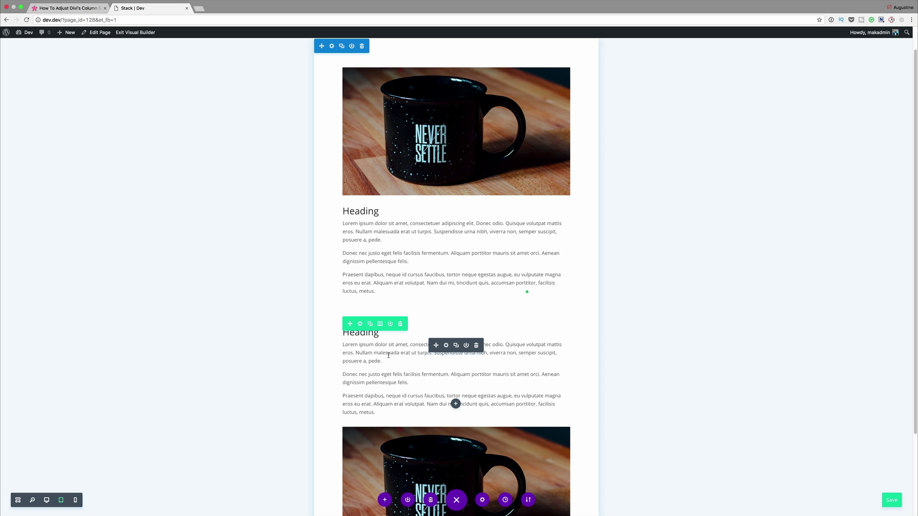
key(super+shift+d)
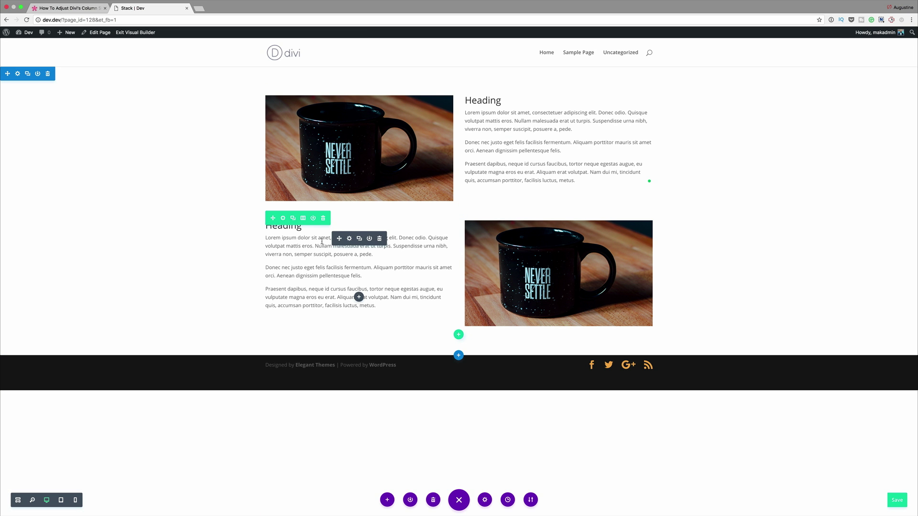
Step: Duplicate the second row and disable the original on phone and tablet in its row settings
click(293, 219)
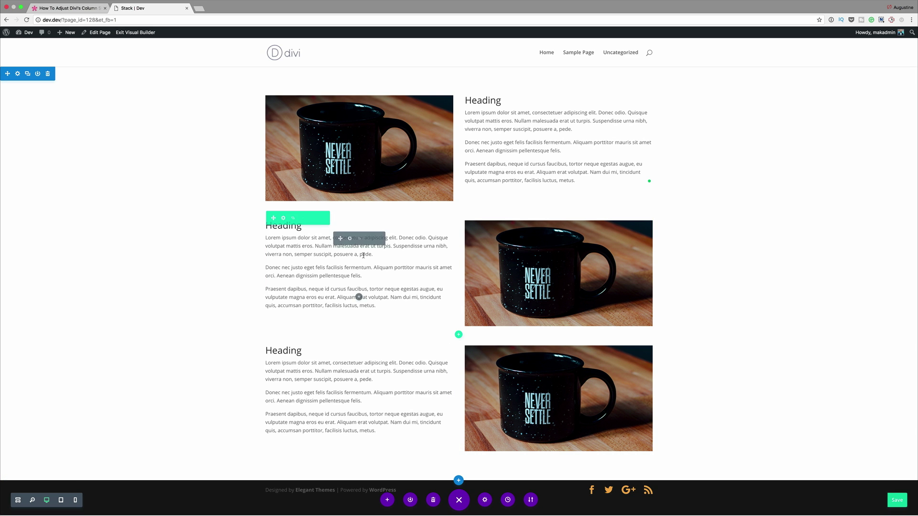
click(283, 218)
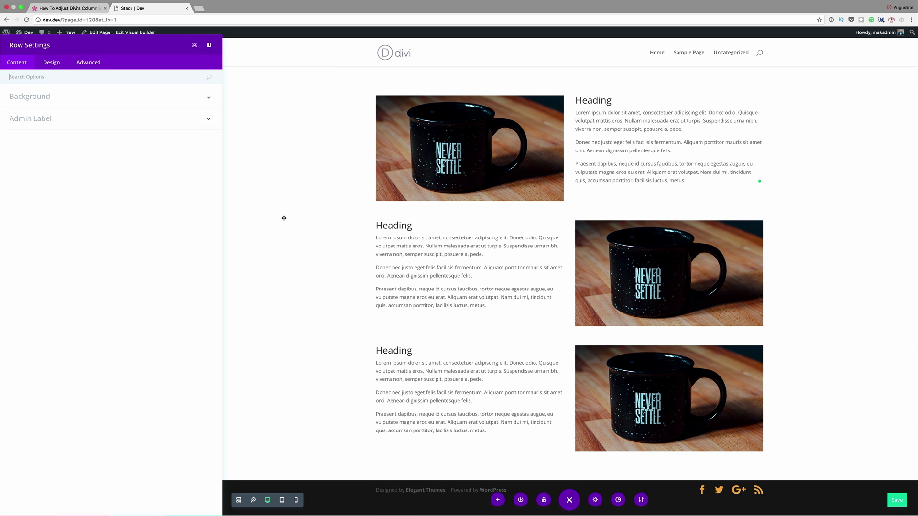
click(130, 81)
text(Di)
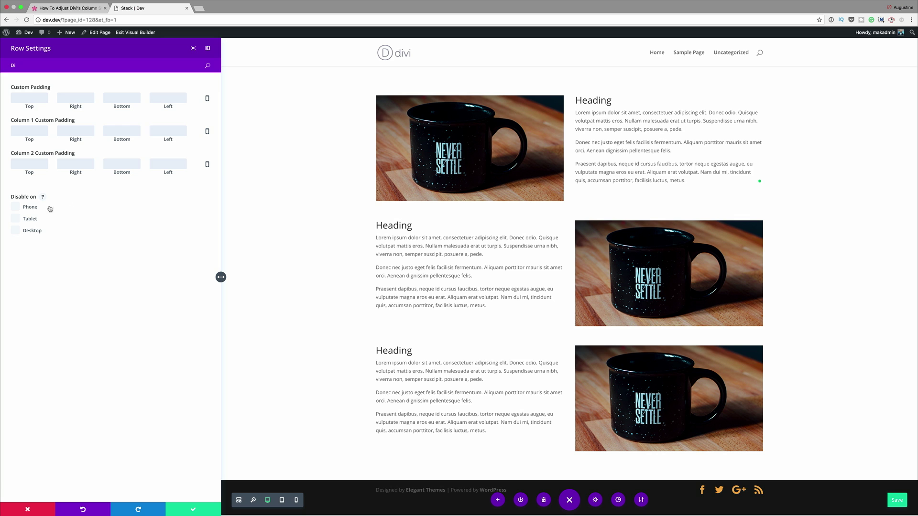
click(16, 208)
click(15, 218)
mouse_move(209, 511)
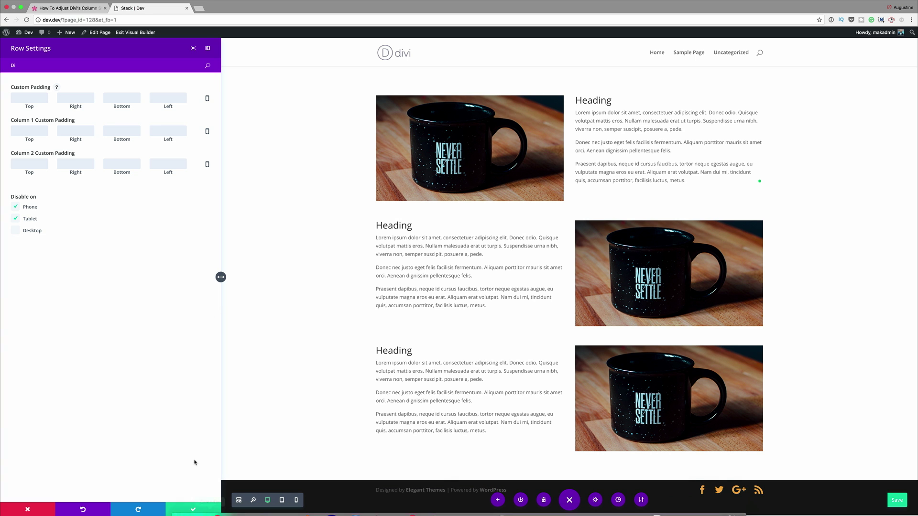
click(194, 510)
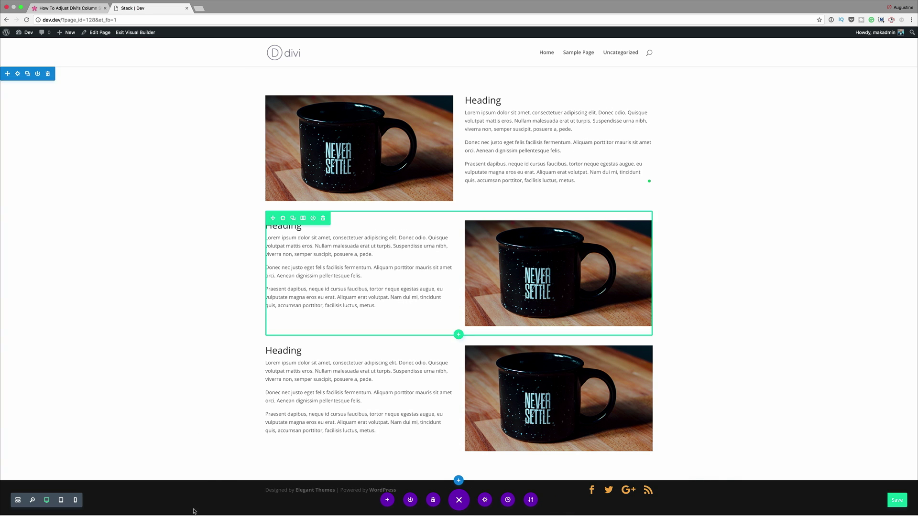
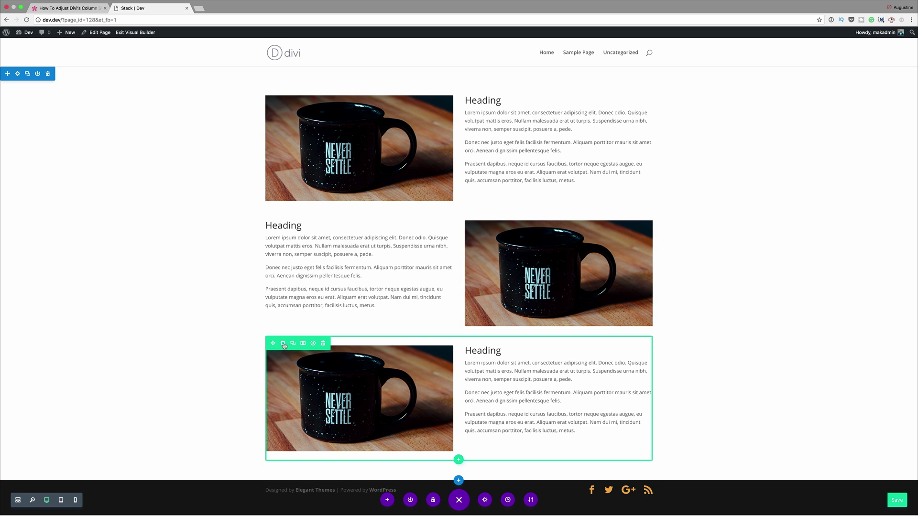
Step: Disable the third row, with the mug image in its first column, on desktop and save the page
click(283, 344)
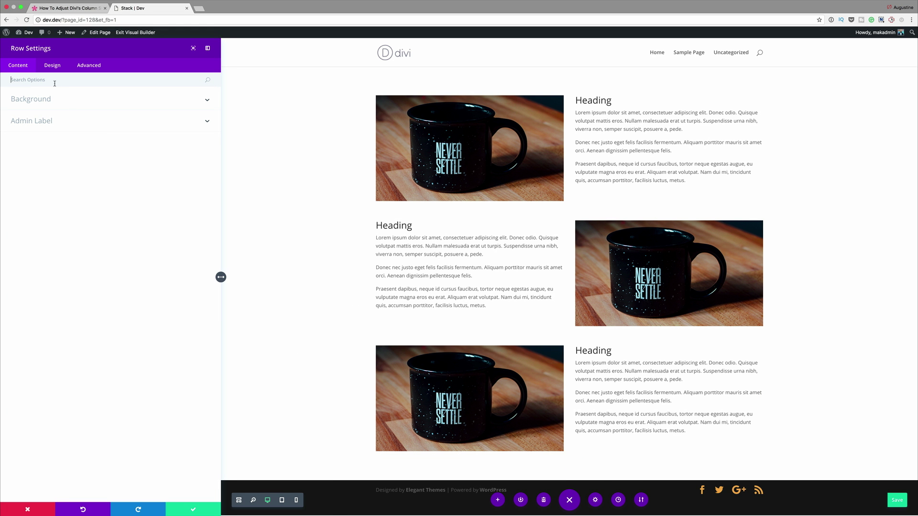
text(Di)
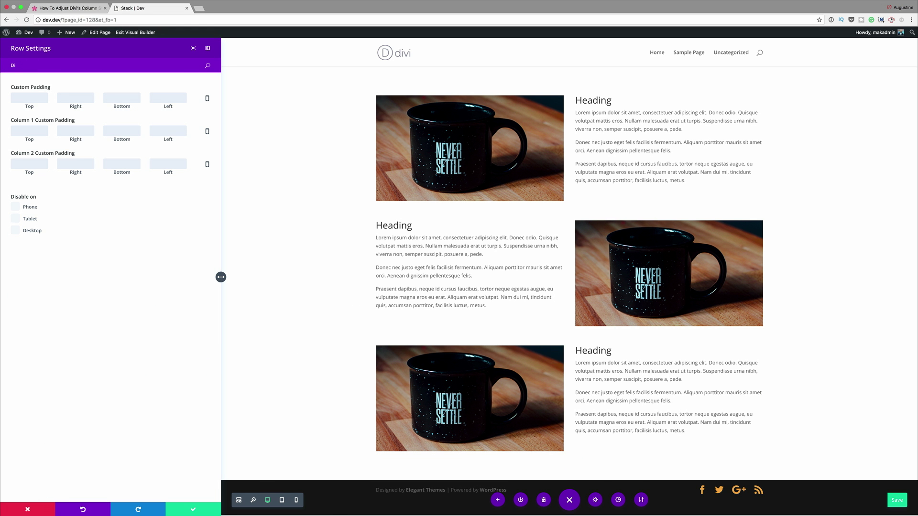
click(17, 232)
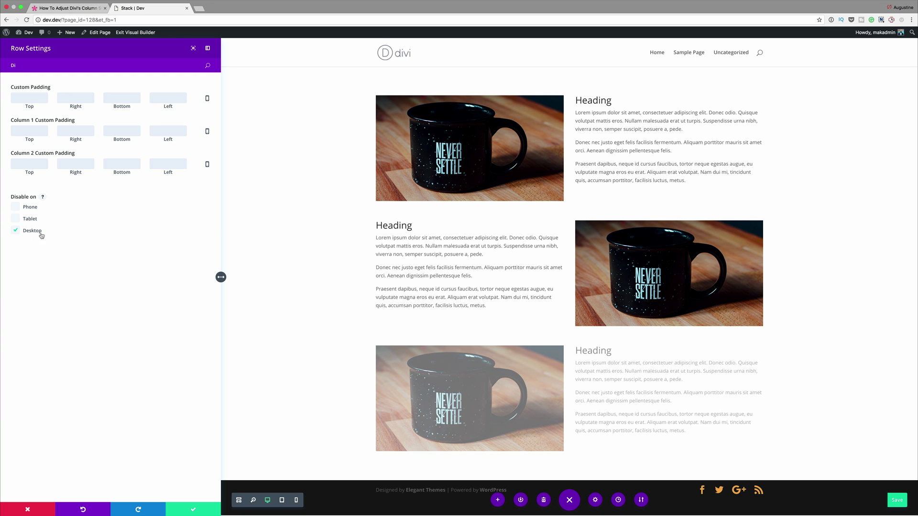
click(193, 510)
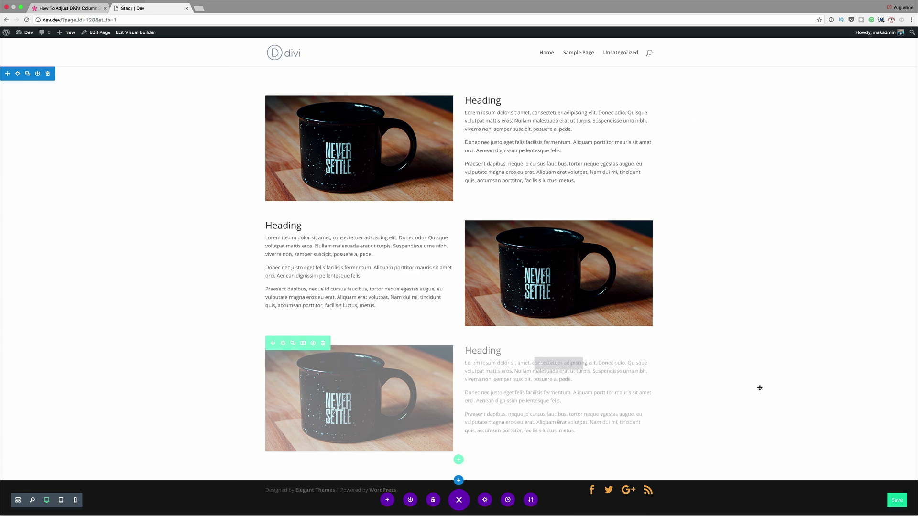
click(898, 501)
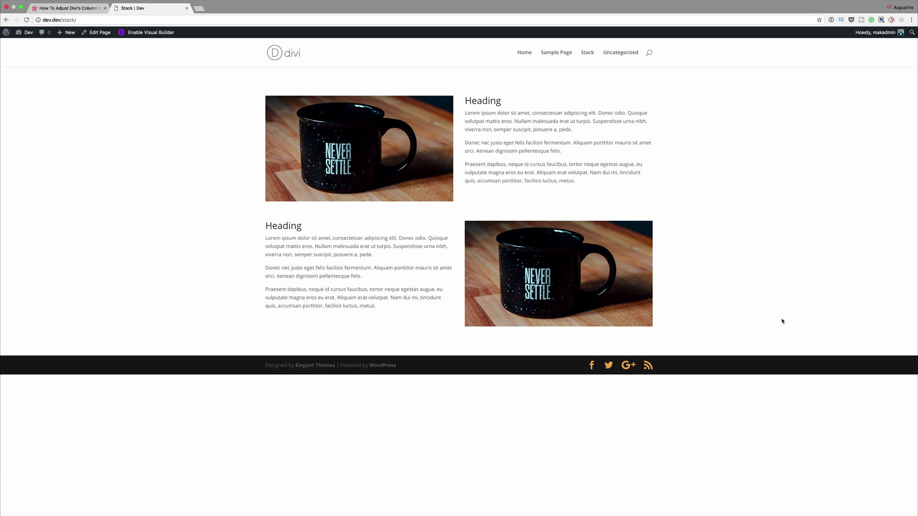
Step: Check how the published page's rows stack in a narrow browser window, and reopen the page in the Visual Builder
click(21, 8)
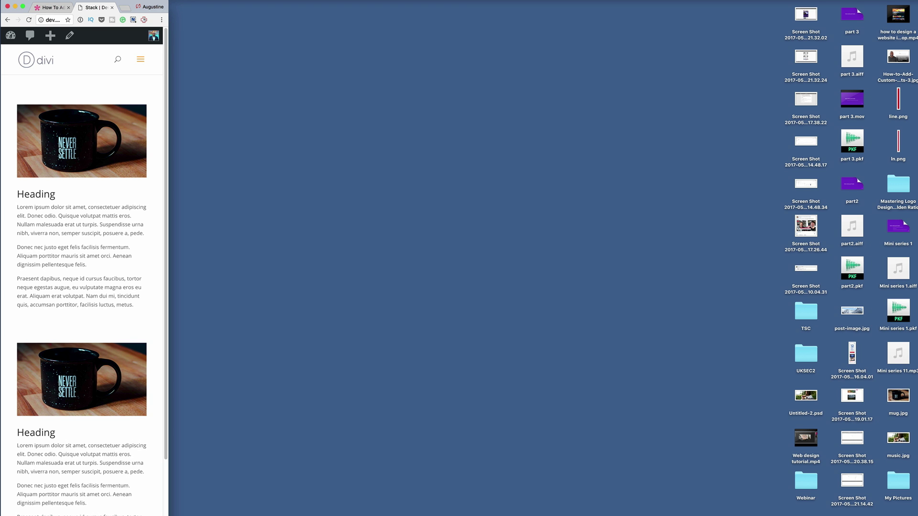
scroll(107, 409, down, 3)
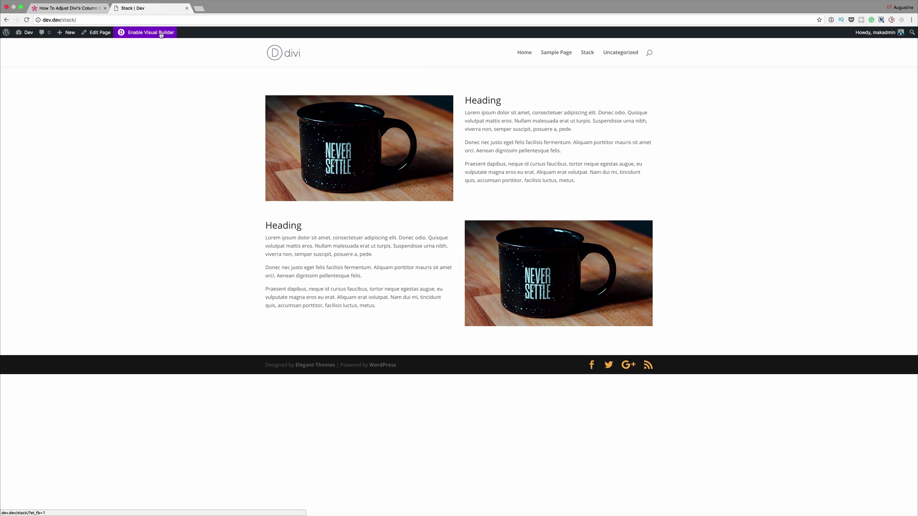
click(161, 33)
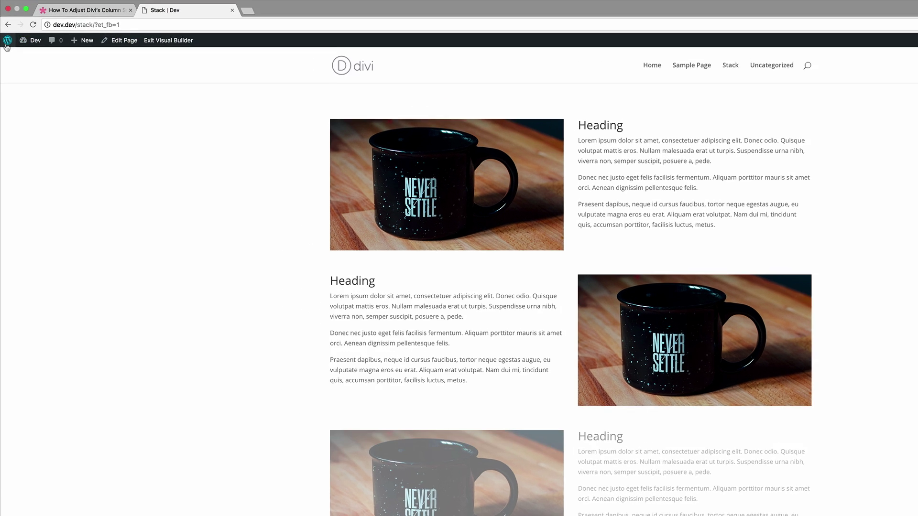
Step: Open Additional CSS in the Theme Customizer through the WordPress dashboard and load the Stack page in its preview
mouse_move(23, 50)
click(43, 70)
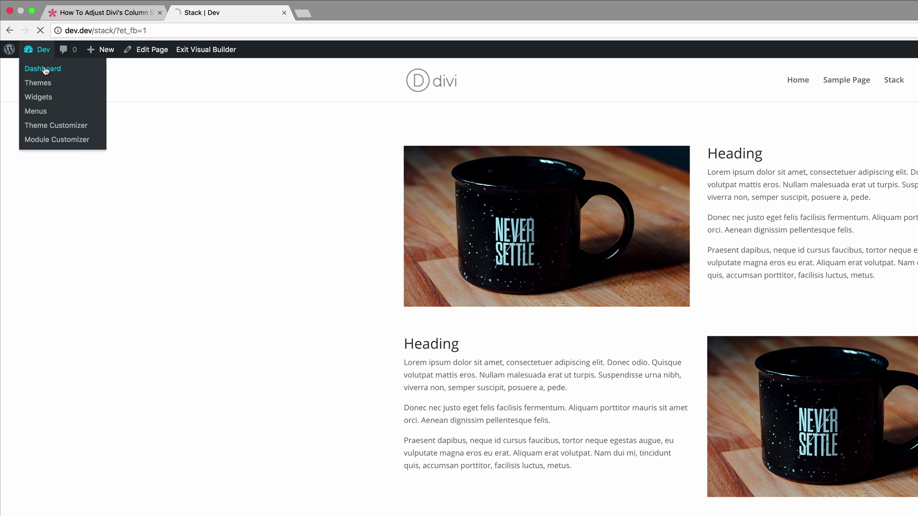
mouse_move(49, 330)
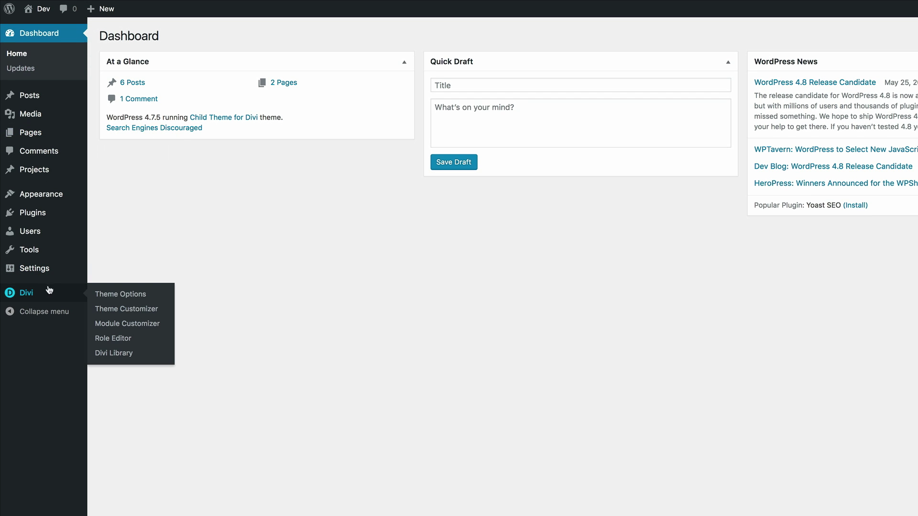
click(135, 310)
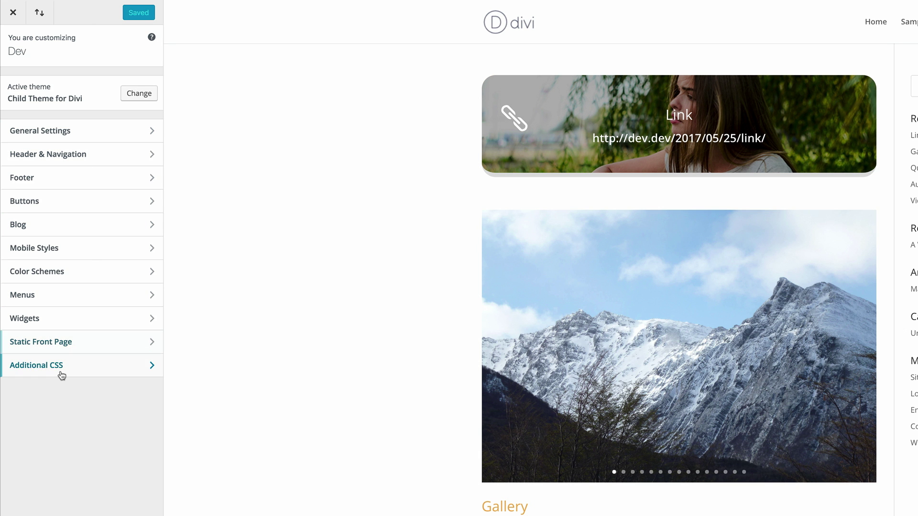
click(61, 366)
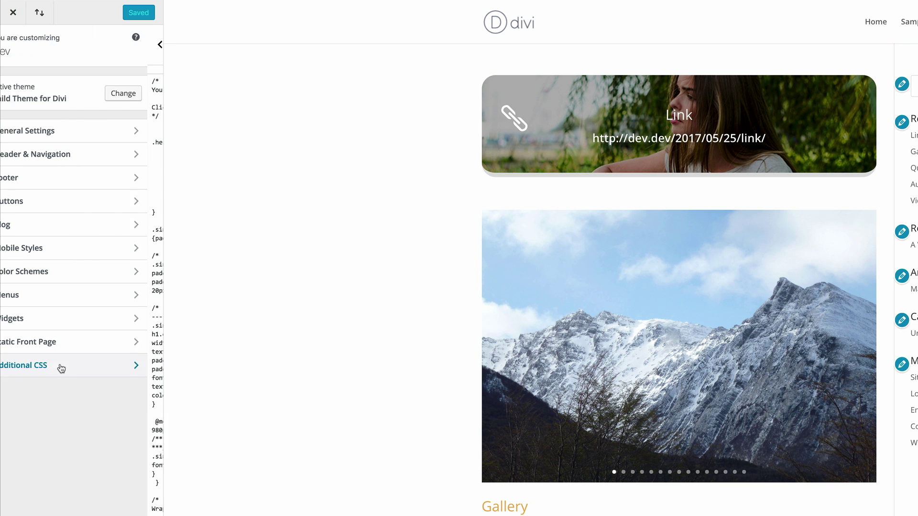
scroll(60, 363, down, 15)
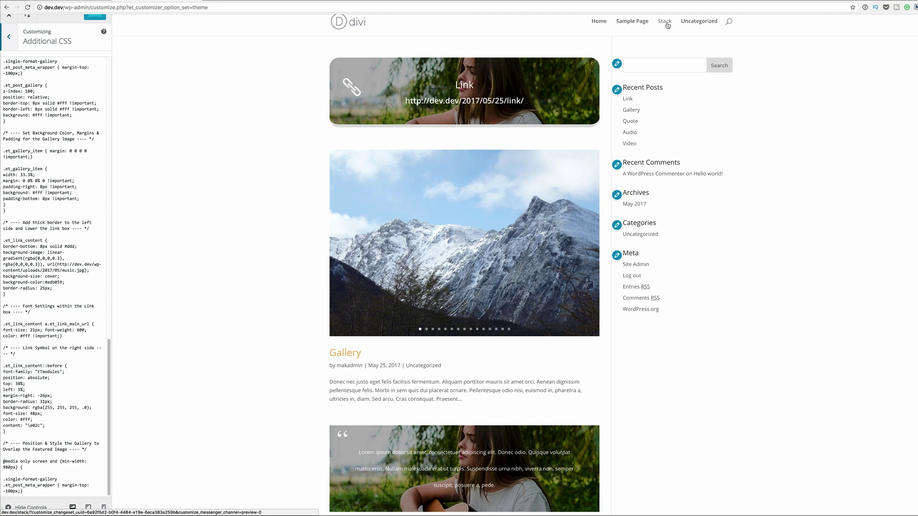
click(633, 21)
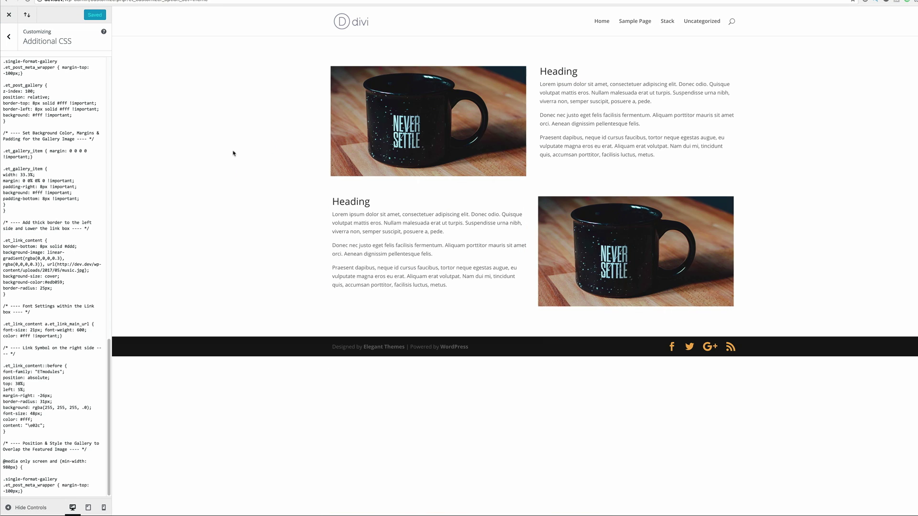
Step: Append CSS for screens up to 980px with a flex .custom_row, first- to fourth-on-mobile order classes and a 30px last-column bottom margin, and publish it
click(36, 491)
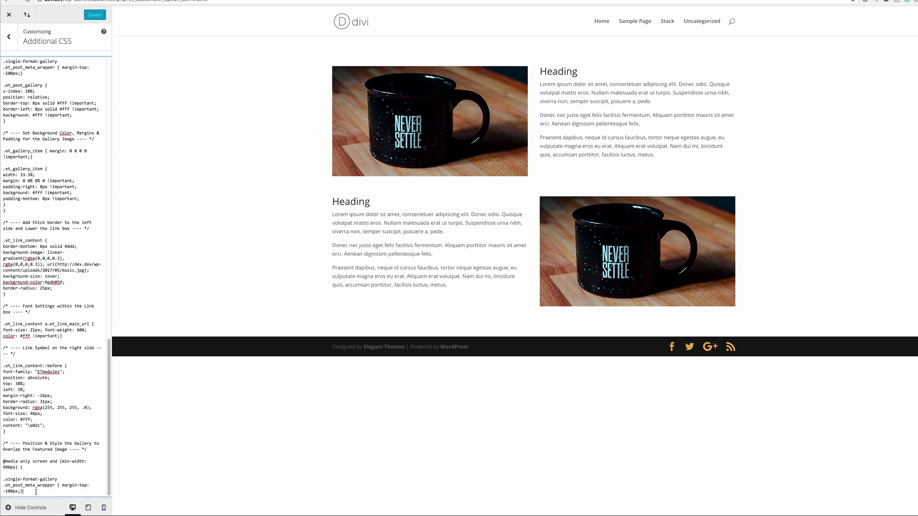
key(Return)
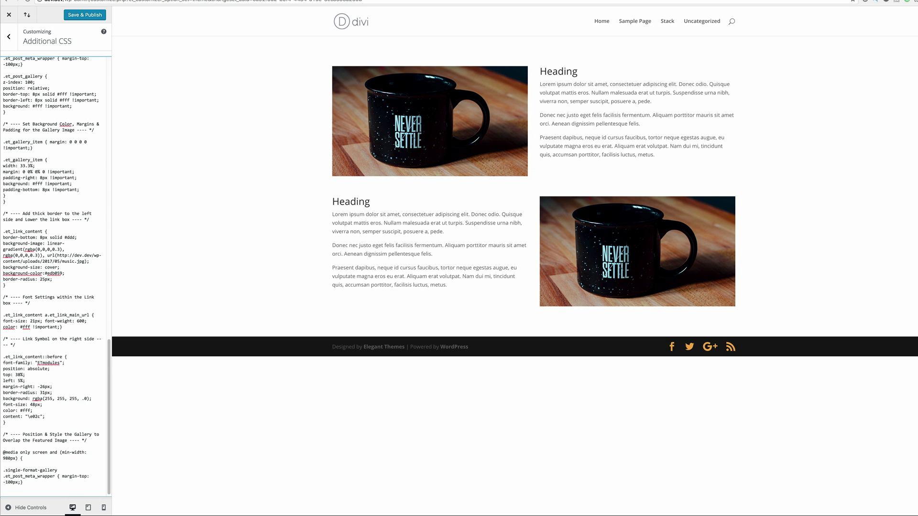
text(@media all and (max-width: 980px) { /*** wrap row in a flex box ***/ .custom_row {   display: -webkit-box;   display: -moz-box;   display: -ms-flexbox;   display: -webkit-flex;   display: flex; -webkit-flex-wrap: wrap; /* Safari 6.1+ */ flex-wrap: wrap; }  /*** custom classes that will designate the order of columns in the flex box row ***/ .first-on-mobile { -webkit-order: 1; order: 1; }  .second-on-mobile { -webkit-order: 2; order: 2; }  .third-on-mobile { -webkit-order: 3; order: 3; }  .fourth-on-mobile { -webkit-order: 4; order: 4; } /*** add margin to last column ***/ .custom_row:last-child .et_pb_column:last-child { margin-bottom: 30px; }  })
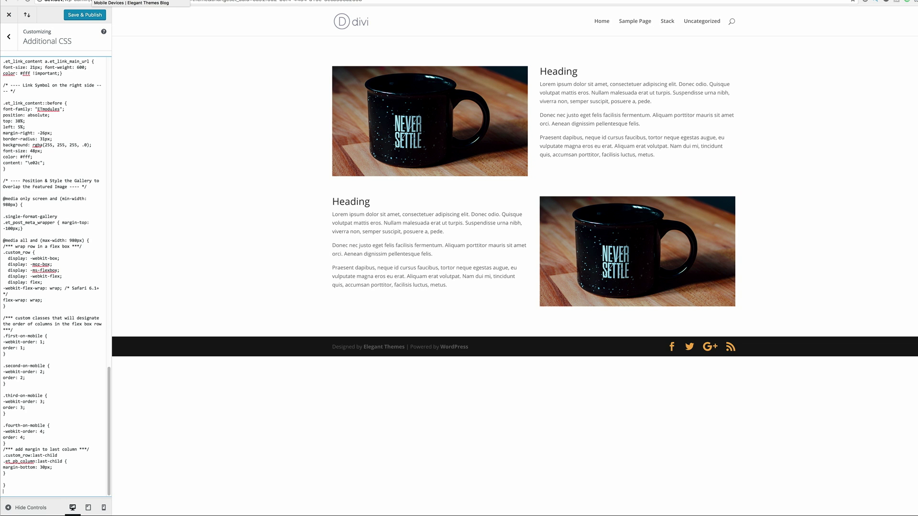
click(98, 17)
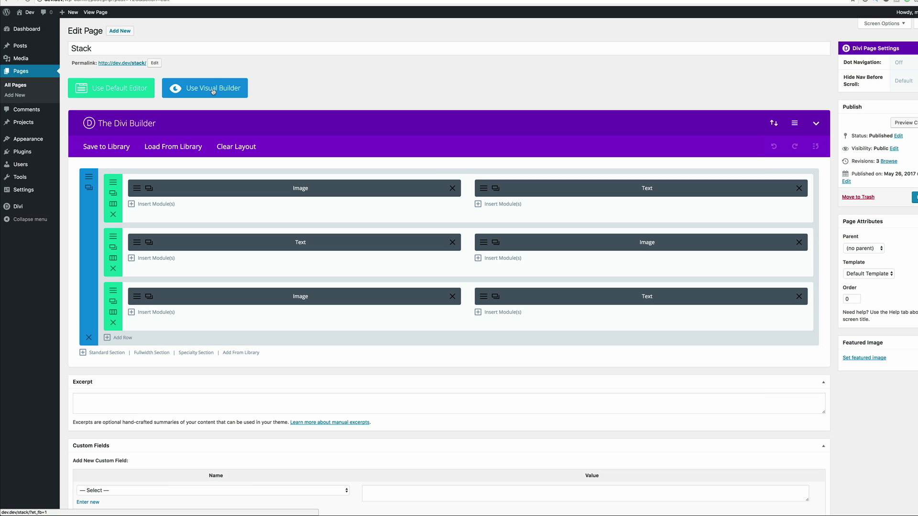
Step: Delete the third row in the Visual Builder and re-enable the second row on phone and tablet
click(213, 91)
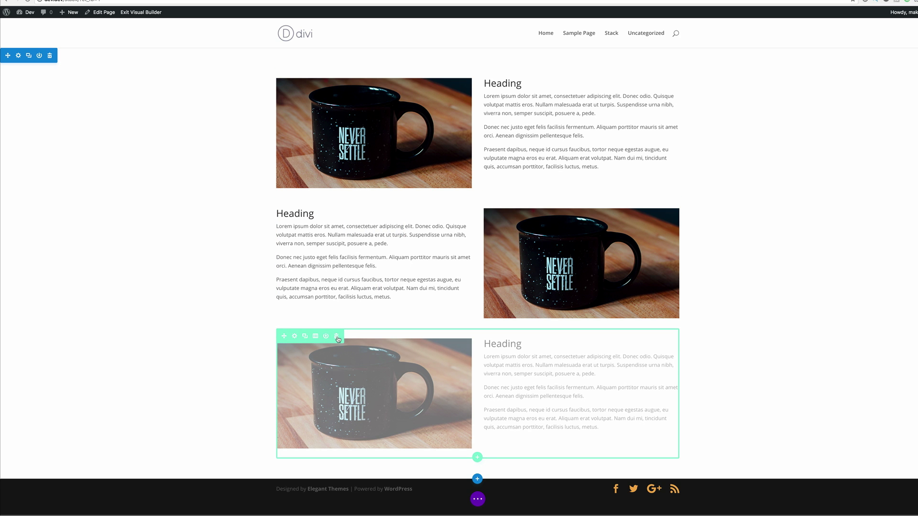
click(336, 338)
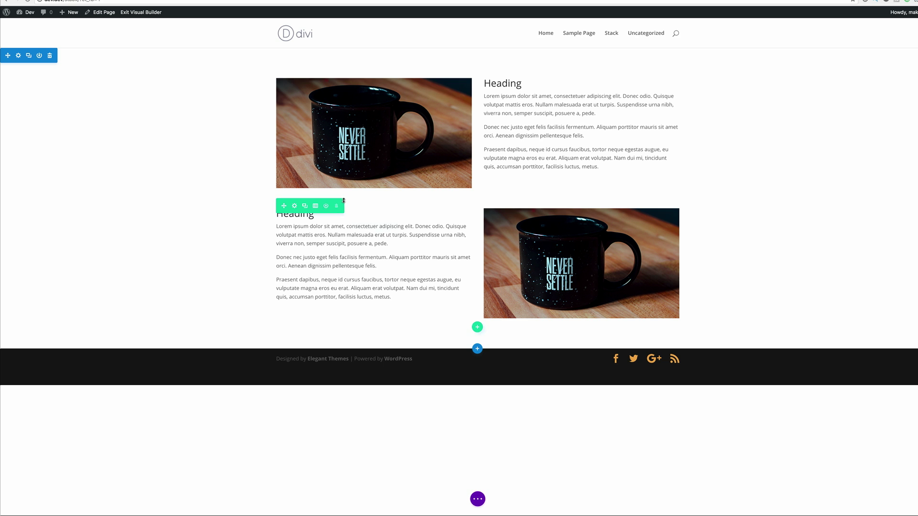
click(295, 207)
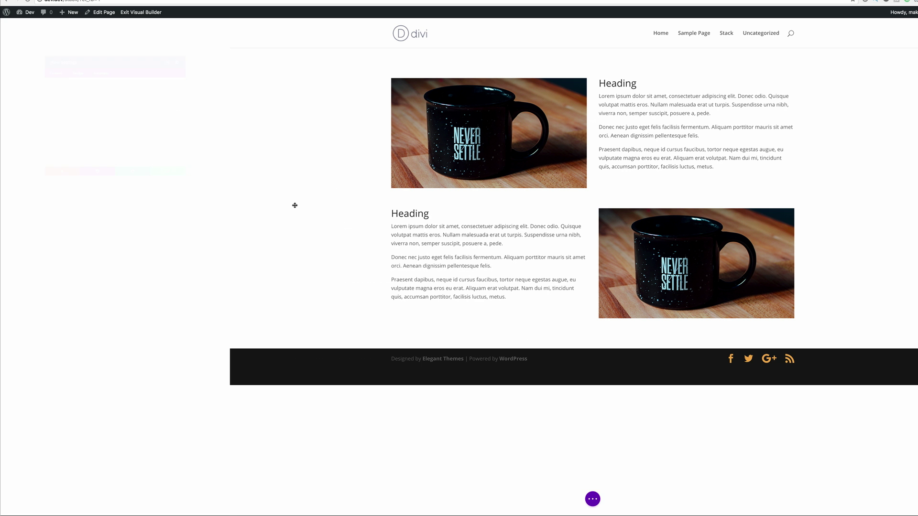
click(58, 63)
text(Di)
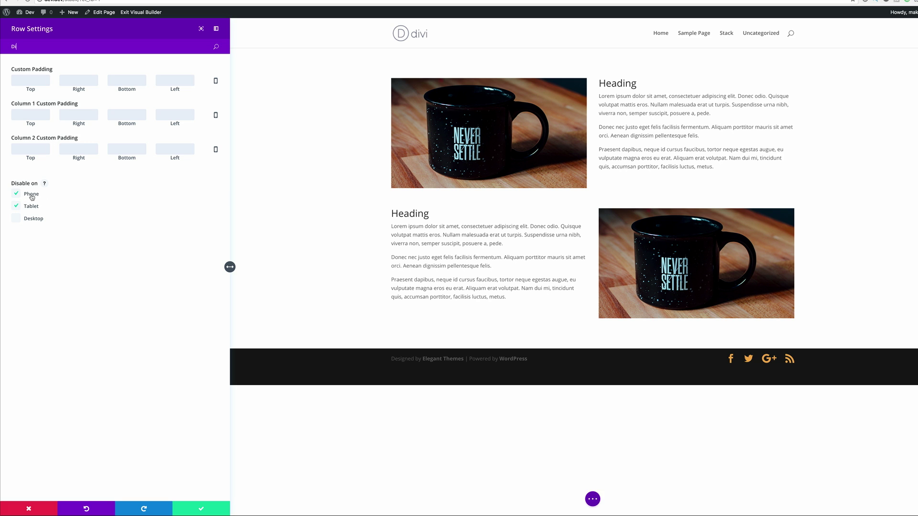
click(17, 207)
click(16, 194)
click(200, 510)
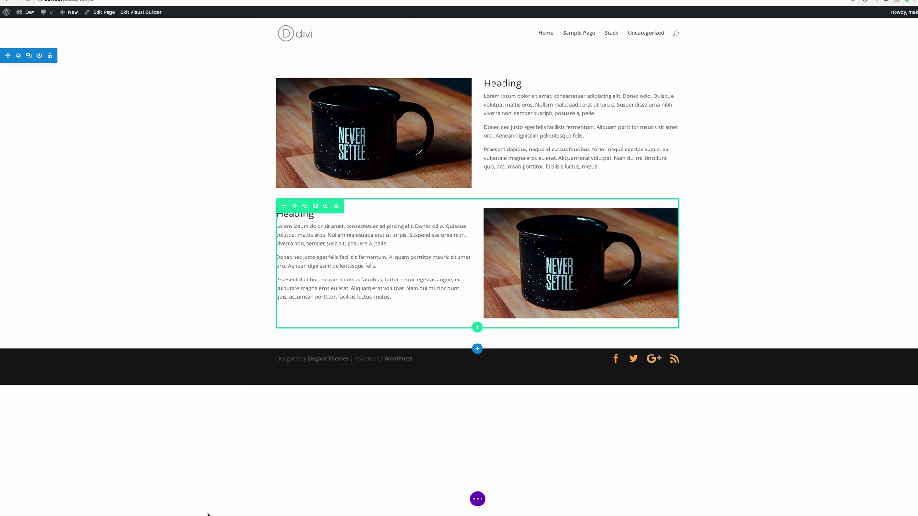
Step: Swap the second row's modules so the mug image is in the first column and the text in the second
mouse_move(373, 175)
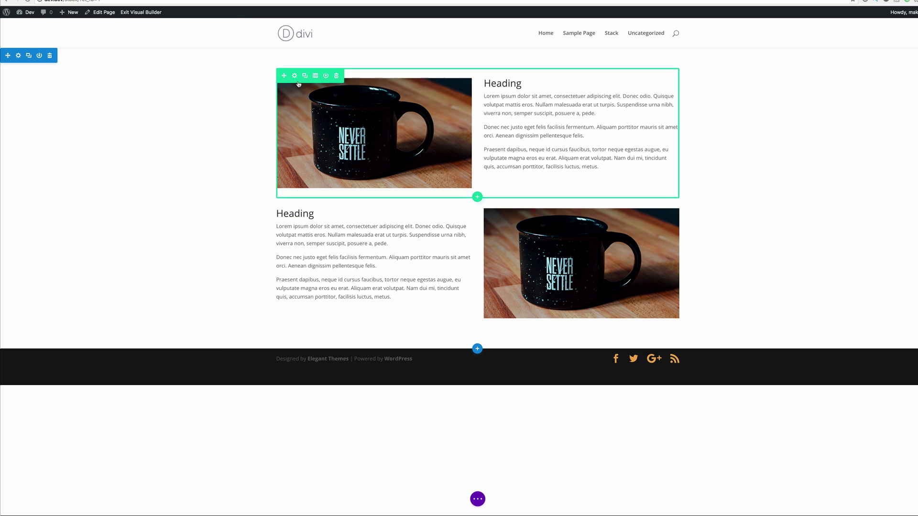
mouse_move(555, 119)
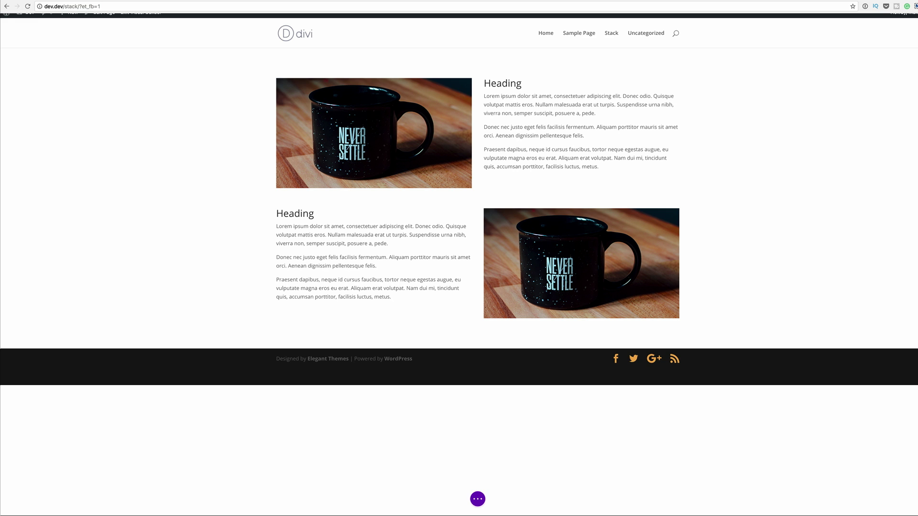
click(600, 227)
drag(297, 230, 297, 231)
drag(352, 343, 531, 246)
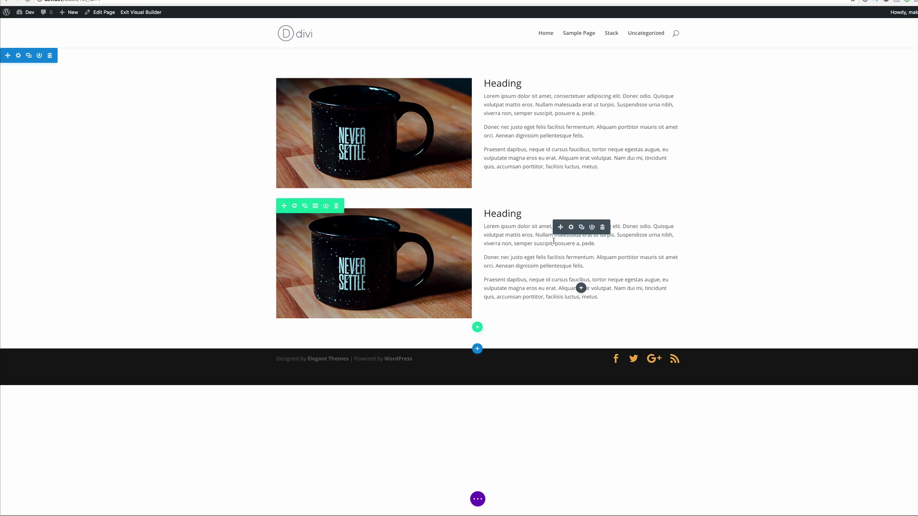
Step: Assign the second row the CSS class custom_row, column 1 second-on-mobile and column 2 first-on-mobile, then save the page
click(295, 206)
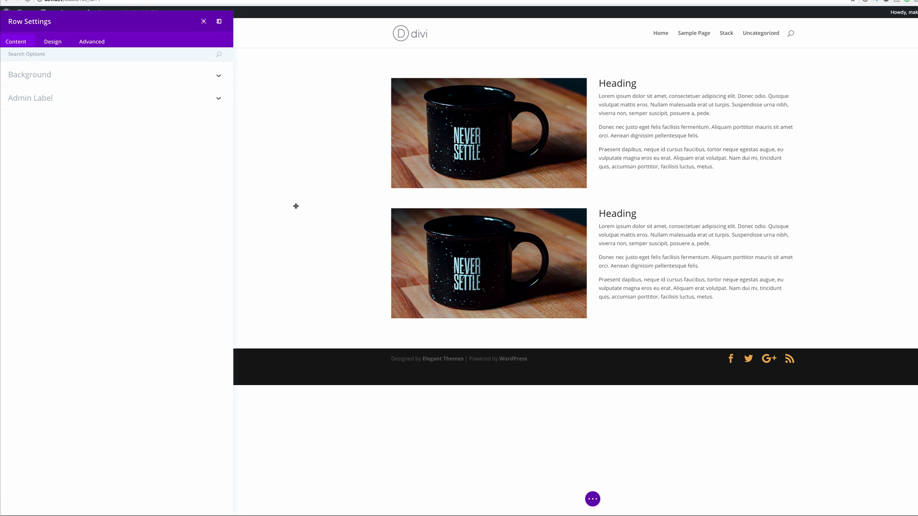
click(102, 49)
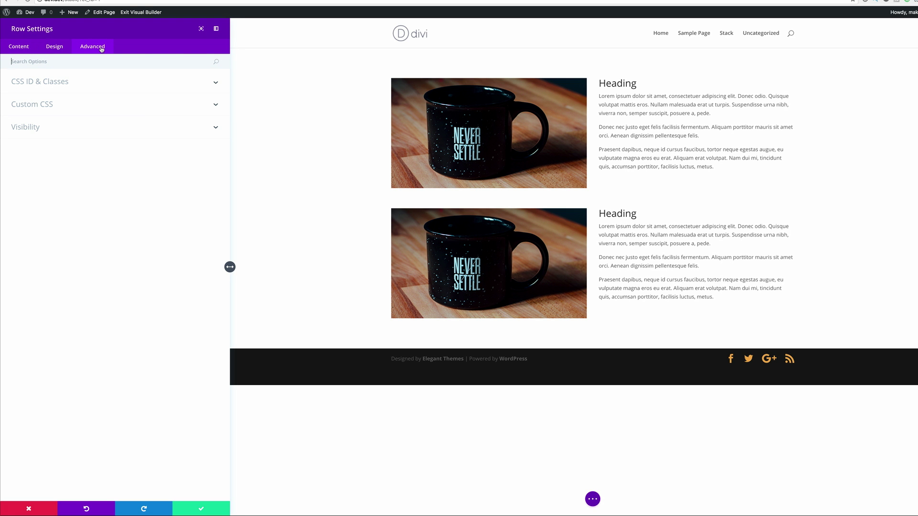
click(89, 85)
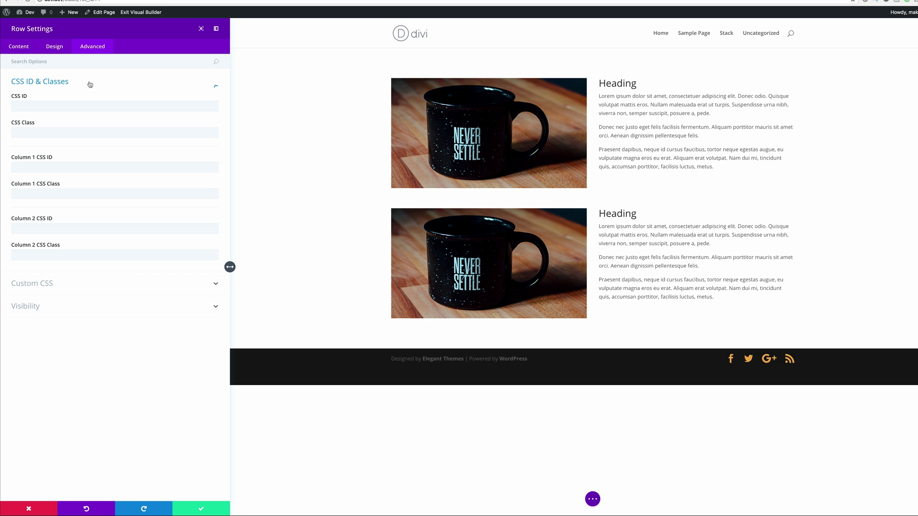
click(94, 133)
text(custom_row)
click(73, 194)
text(second-on-mobile)
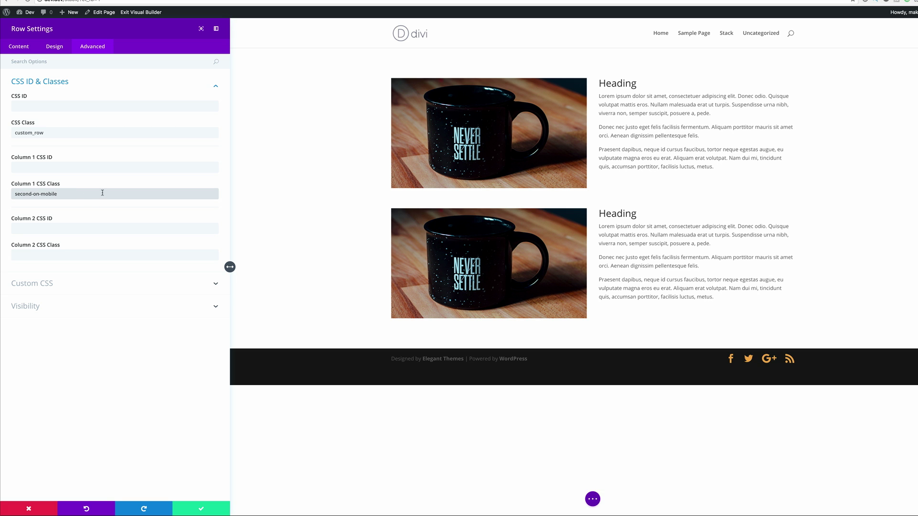
click(66, 256)
text(first-on-mobile)
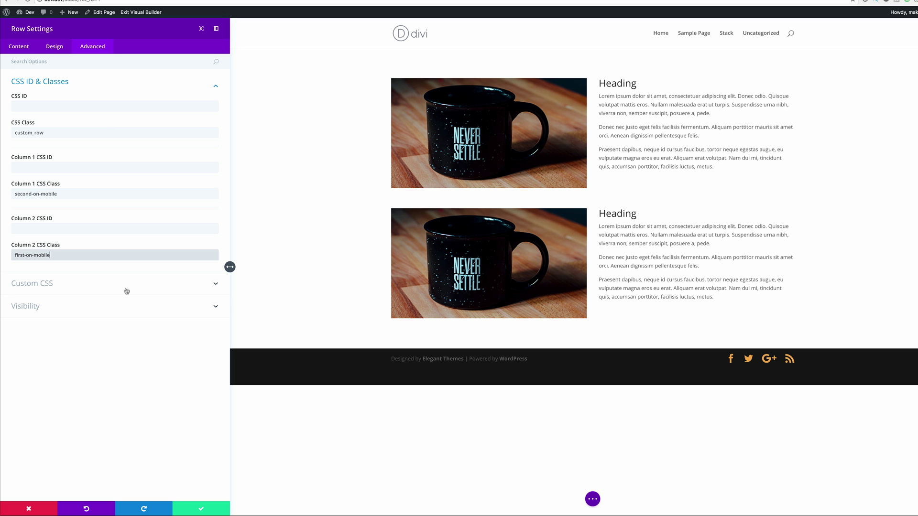
click(201, 510)
click(902, 499)
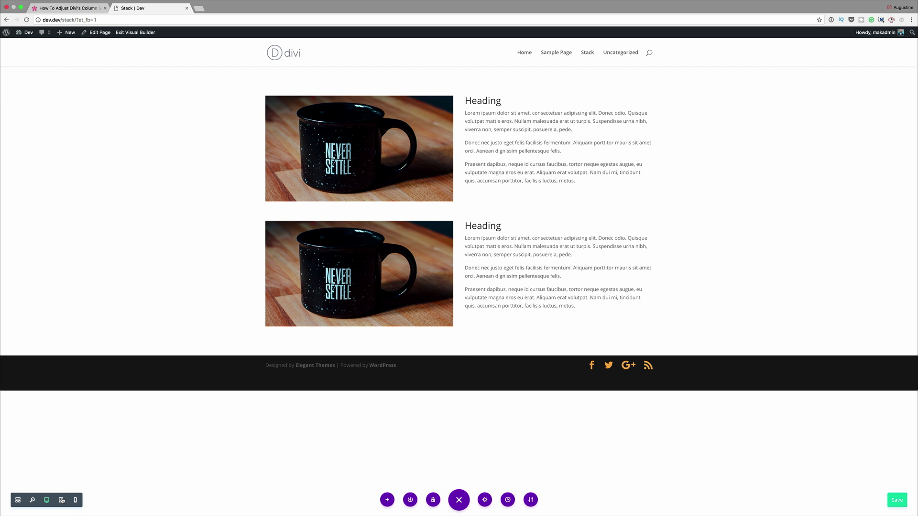
Step: Preview the page in tablet view and check the image and text stacking order in both rows
click(61, 500)
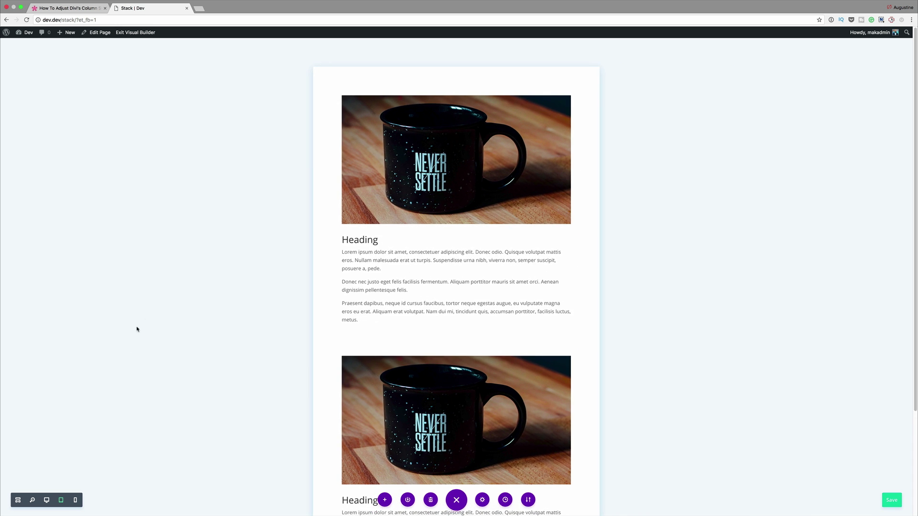
scroll(142, 318, down, 5)
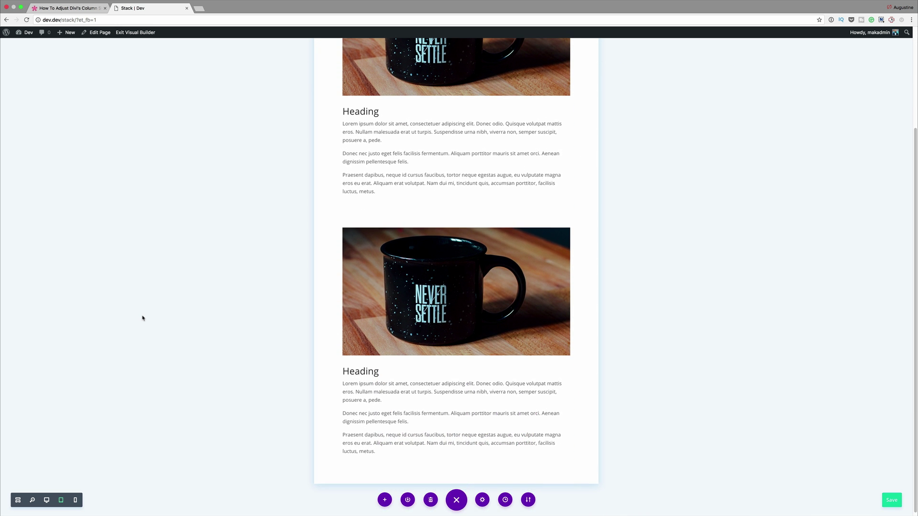
scroll(142, 318, up, 4)
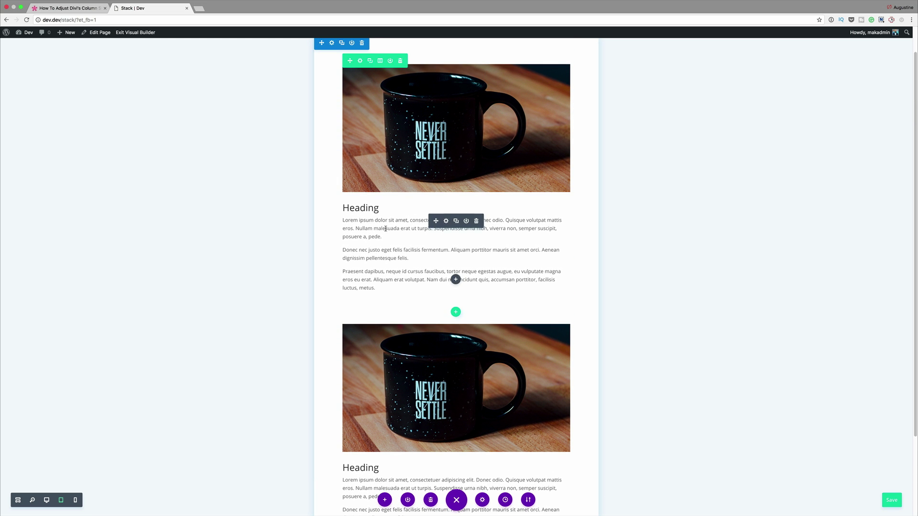
scroll(225, 326, down, 4)
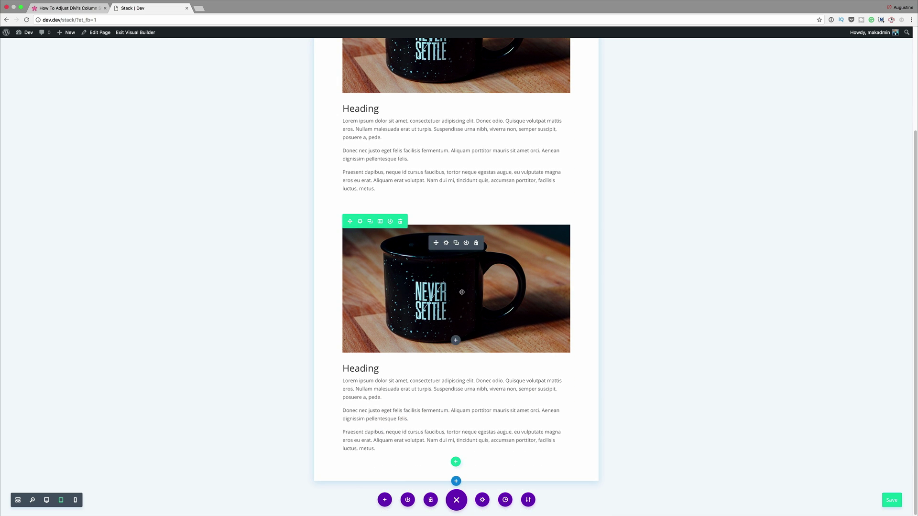